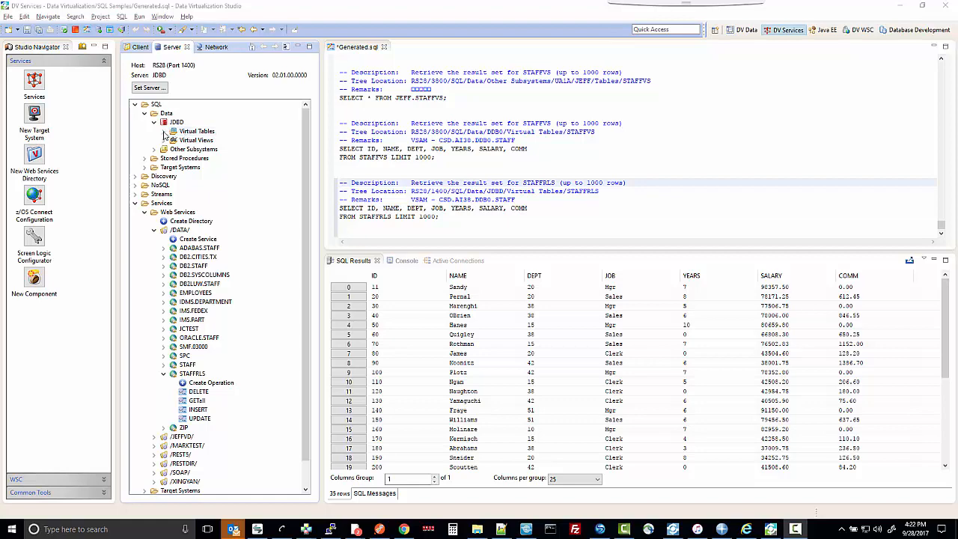
Open the STAFFRLS virtual table's definition under JDBD, copy its VSAM cluster name, and close the definition
click(164, 132)
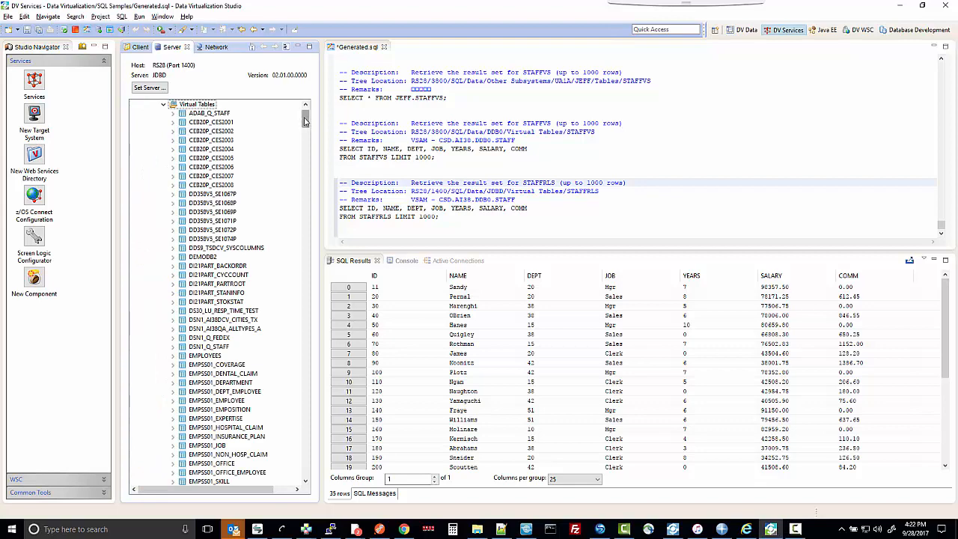
drag(306, 120, 309, 461)
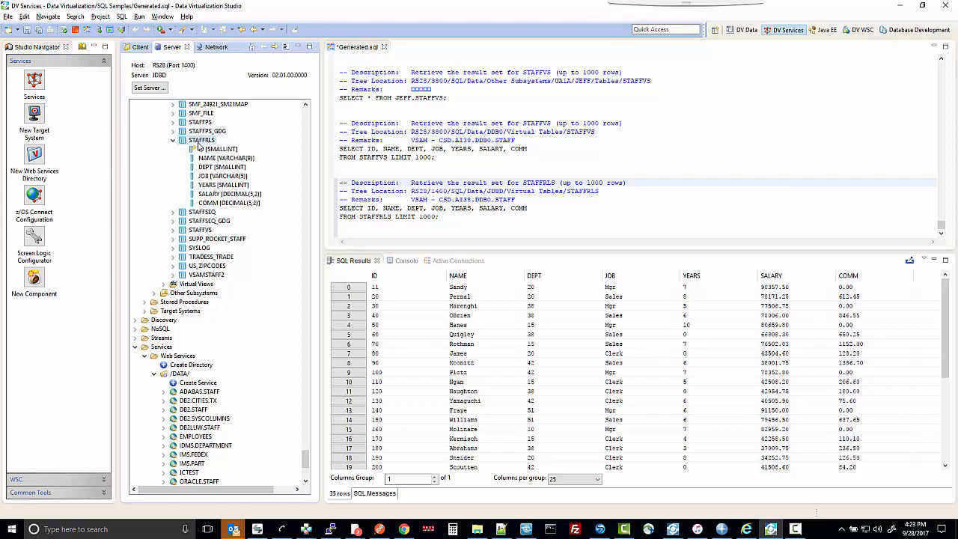
right_click(200, 142)
click(221, 164)
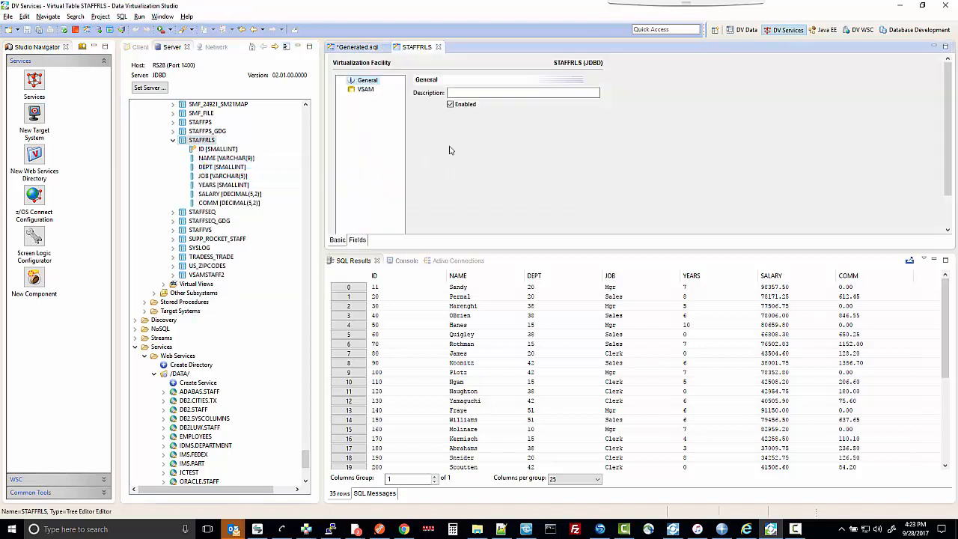
click(366, 90)
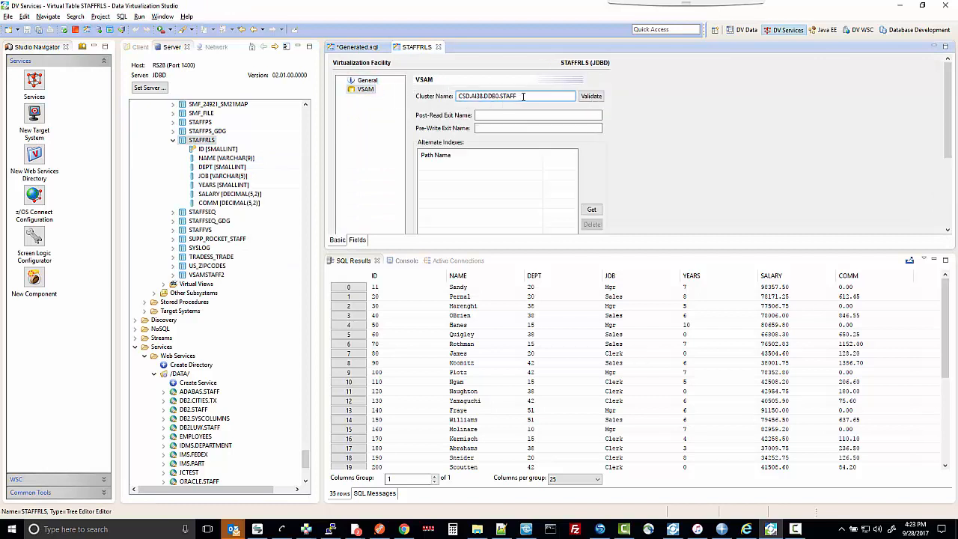
drag(518, 96, 424, 98)
key(ctrl+c)
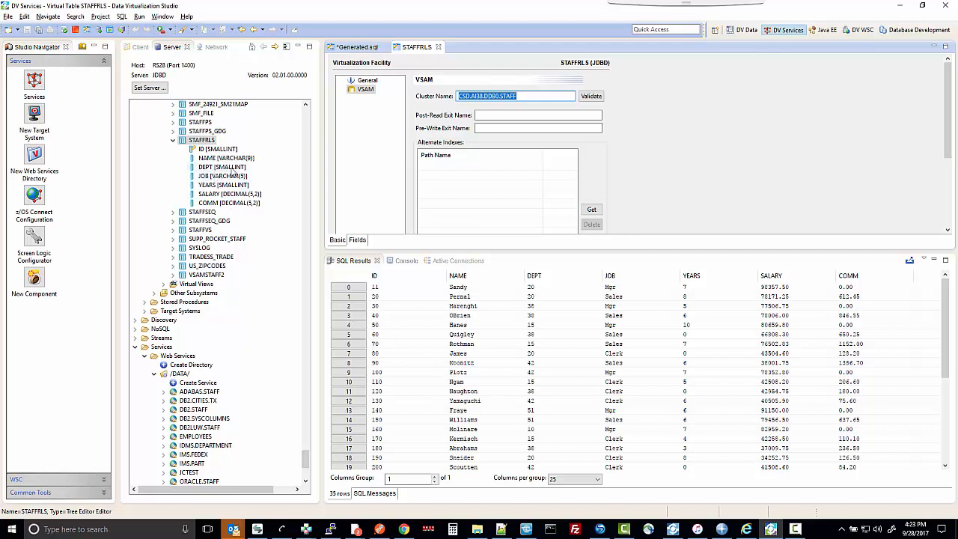
click(438, 47)
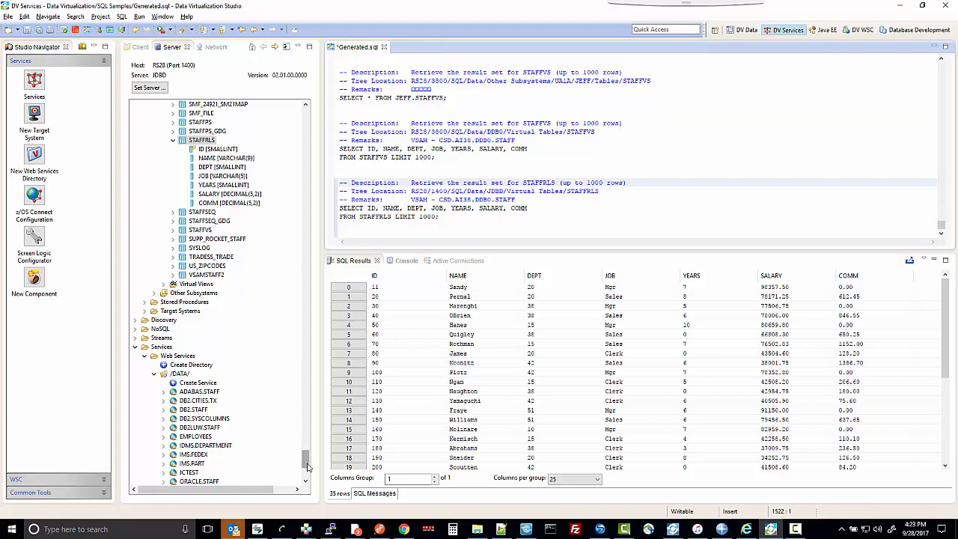
Start a new VSAM virtual table named TEST under JDBD's Virtual Tables, keeping the default metadata library and array handling
drag(306, 461, 306, 112)
right_click(194, 132)
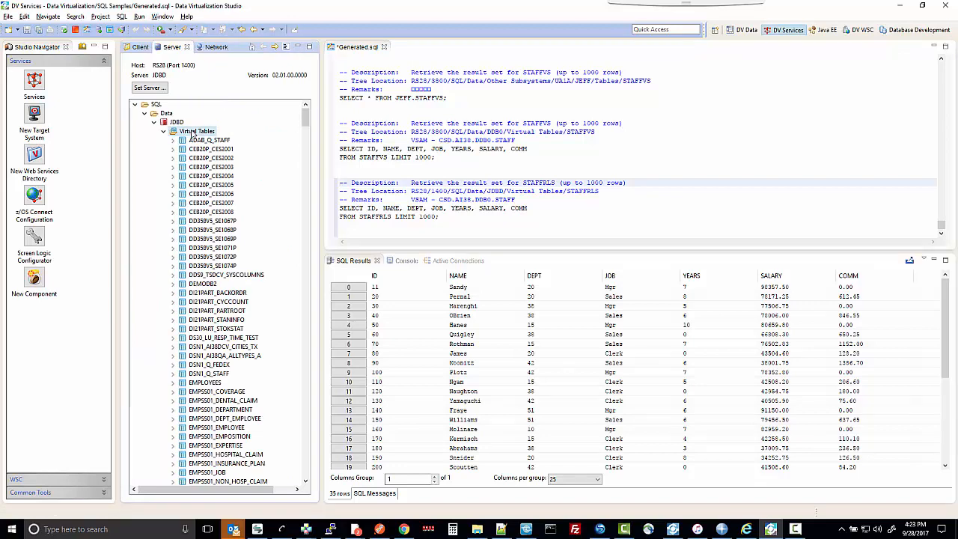
click(237, 187)
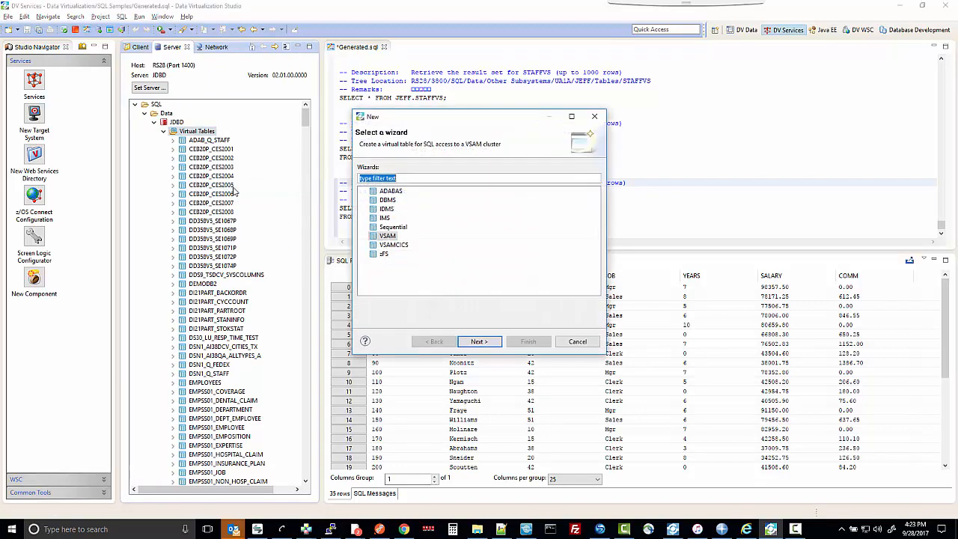
click(483, 343)
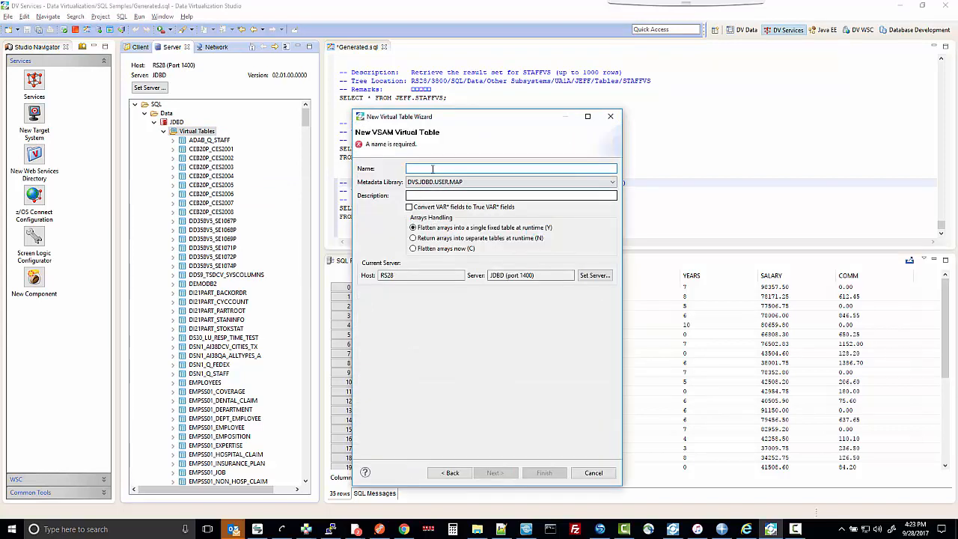
text(TEST)
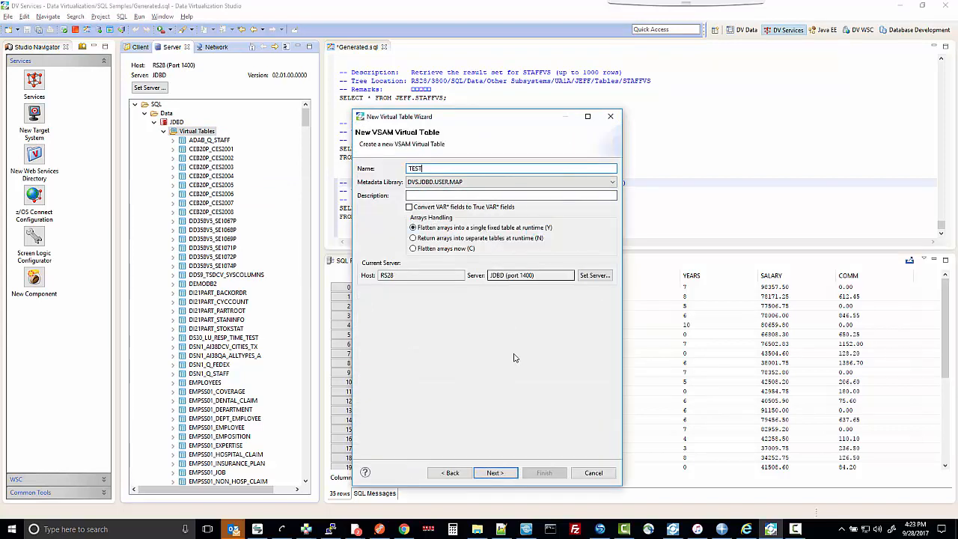
click(496, 473)
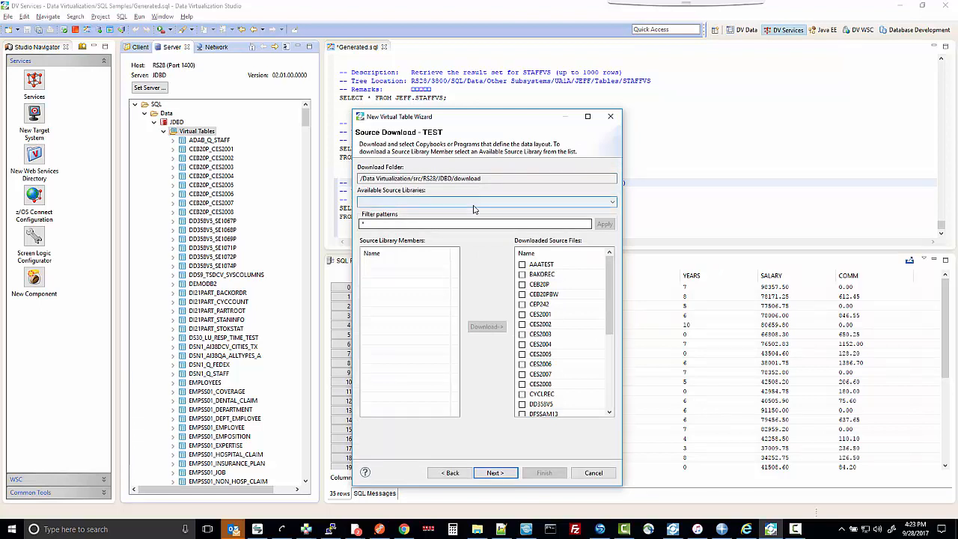
Download the STAFF copybook from source library COBSRCE - TS5837.COBOL and accept STAFF as the layout's start field
click(474, 205)
click(424, 218)
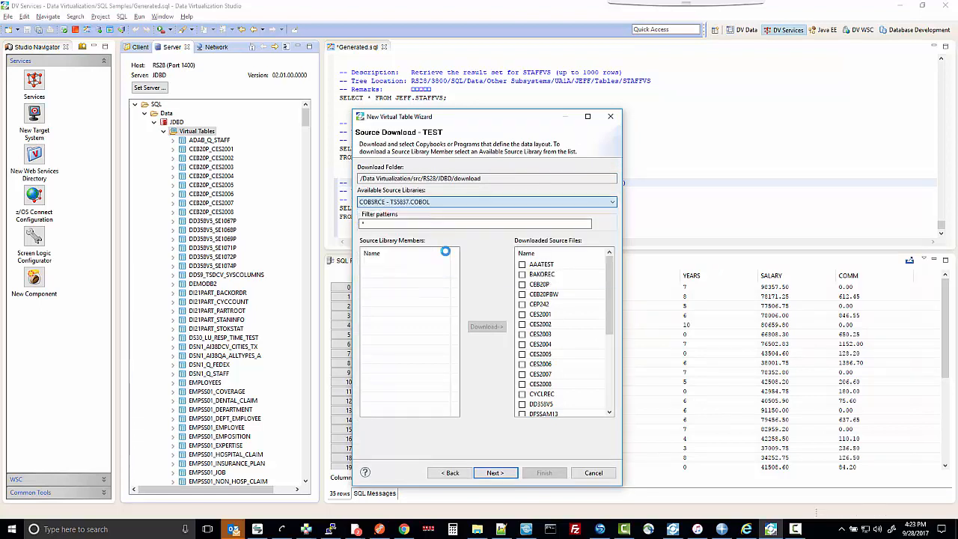
scroll(459, 306, down, 1)
click(372, 397)
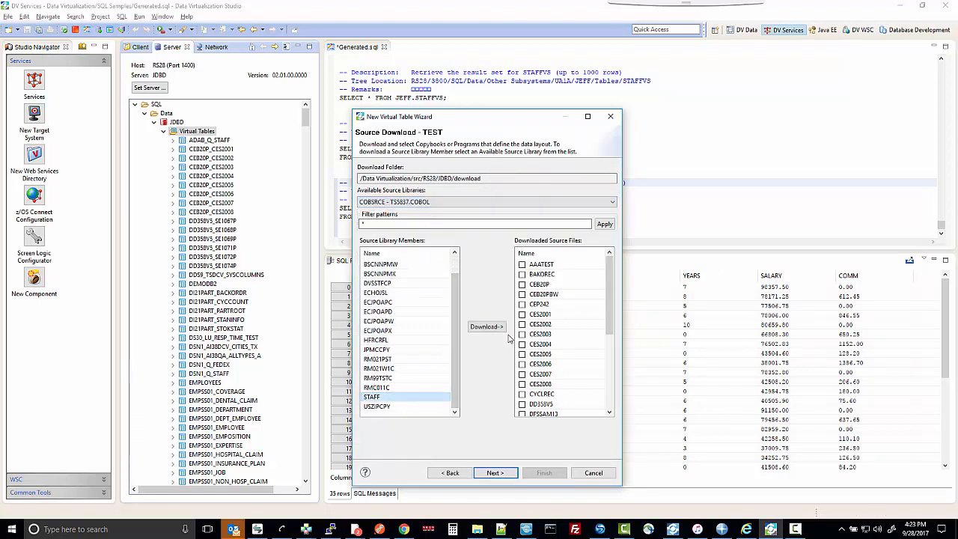
click(486, 327)
click(495, 473)
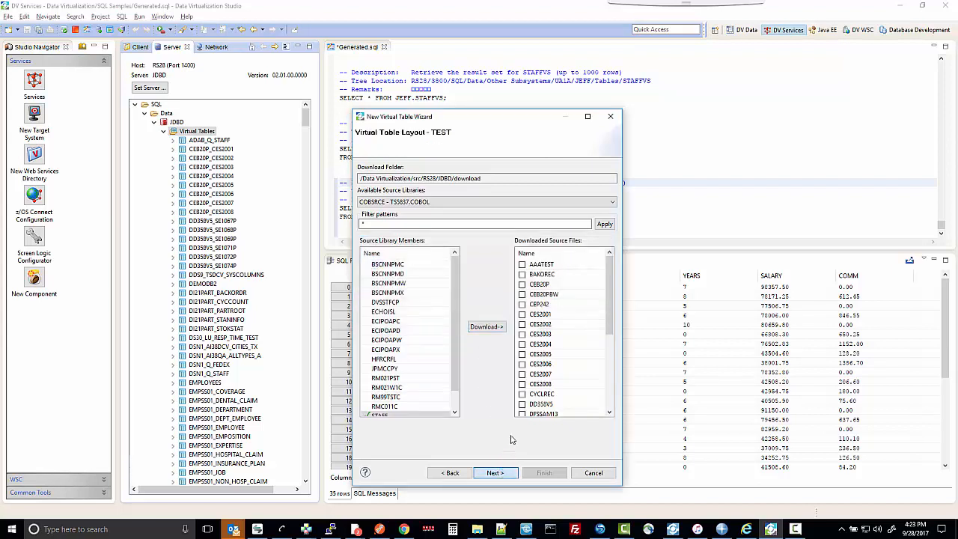
click(374, 206)
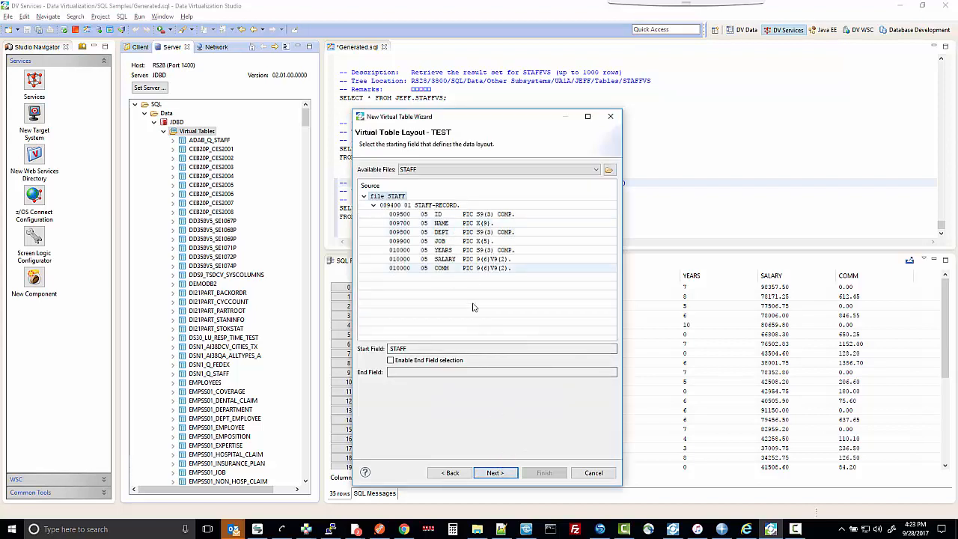
click(495, 473)
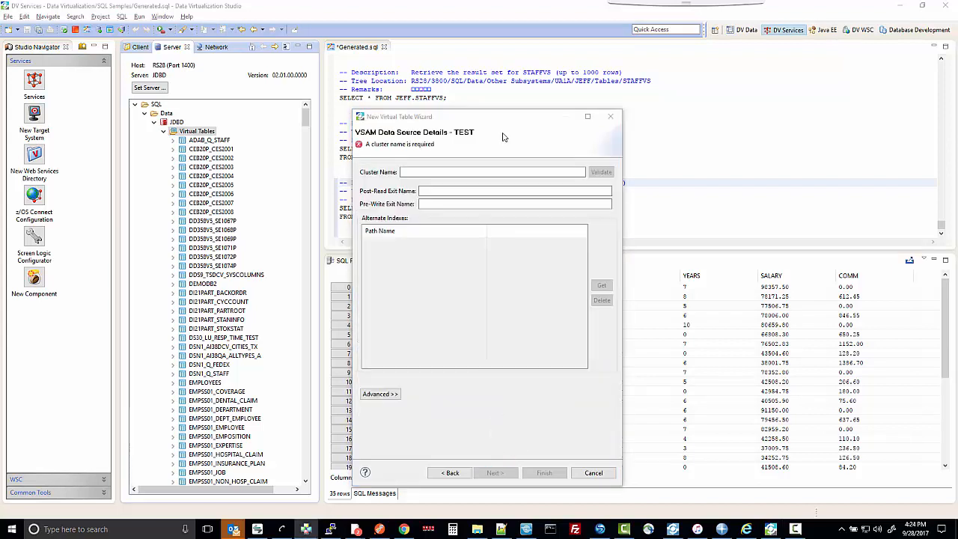
Paste CSD.AI38.DDB0.STAFF as the cluster name, validate it, and finish creating the TEST virtual table
click(424, 172)
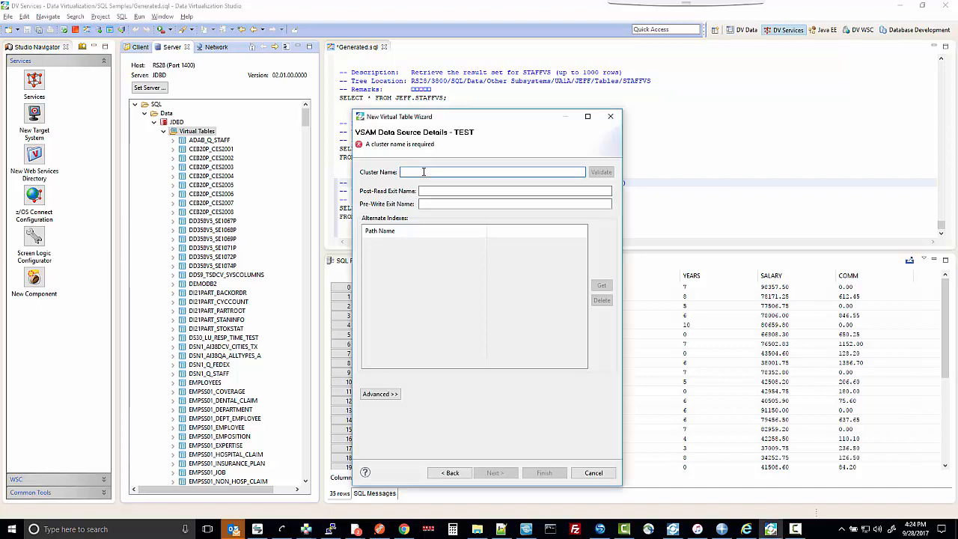
right_click(424, 173)
click(450, 214)
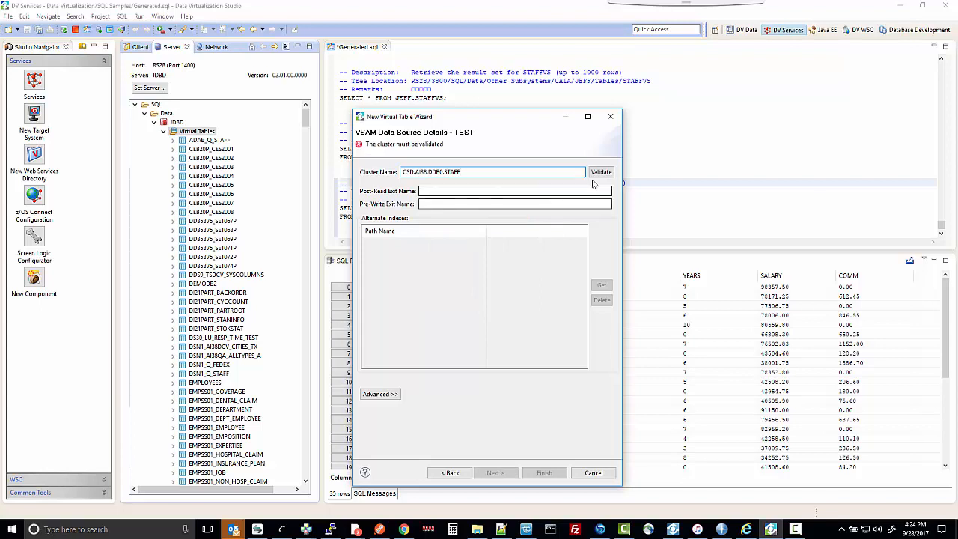
click(601, 172)
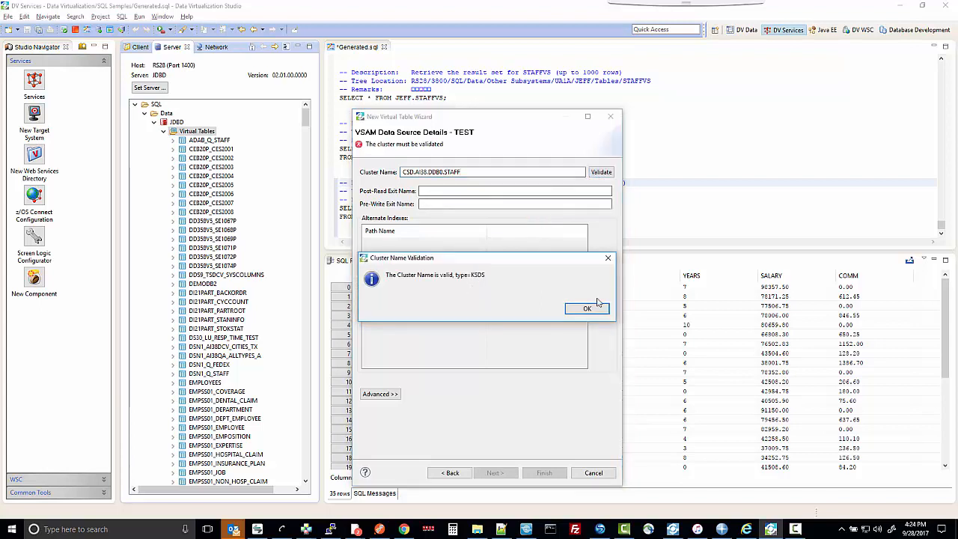
click(588, 308)
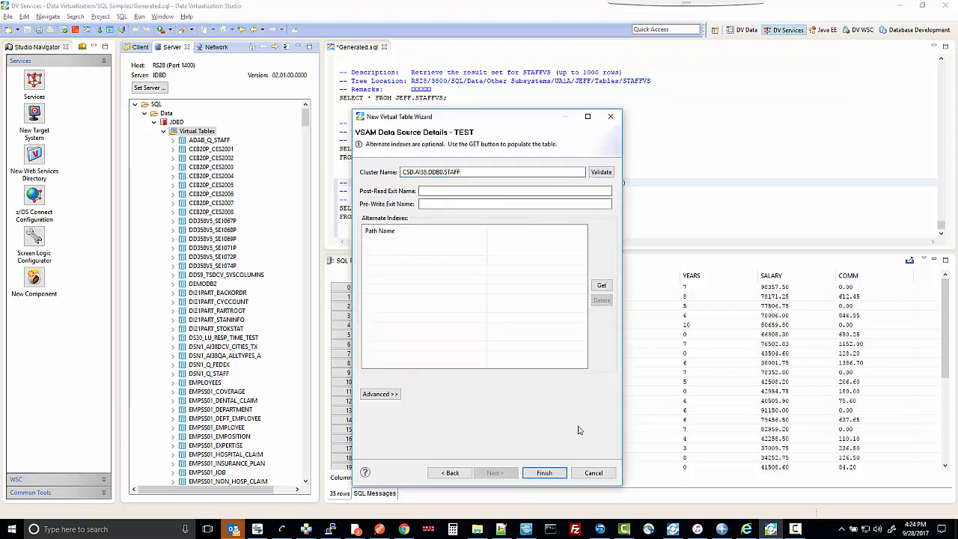
click(545, 473)
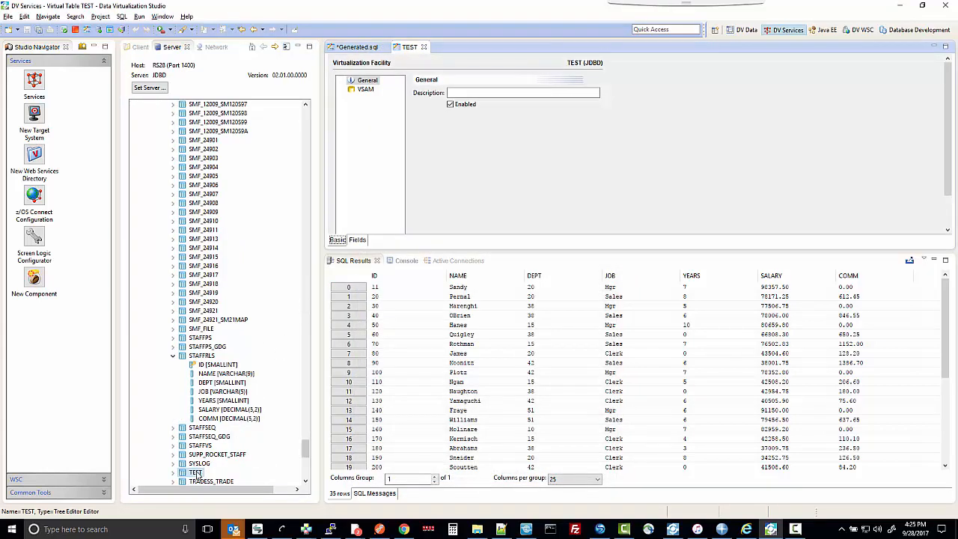
Expand the new TEST table in the server tree to view its columns
click(305, 484)
click(305, 483)
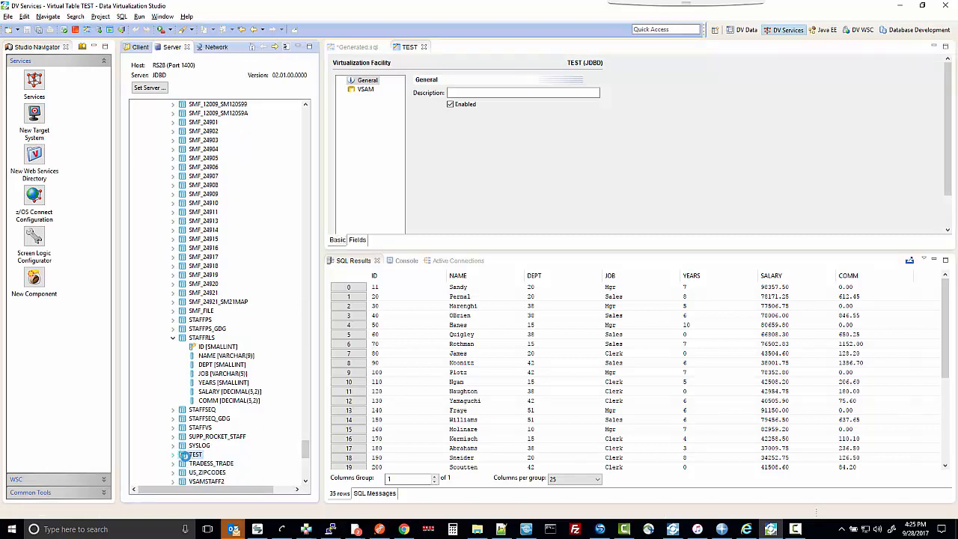
double_click(184, 455)
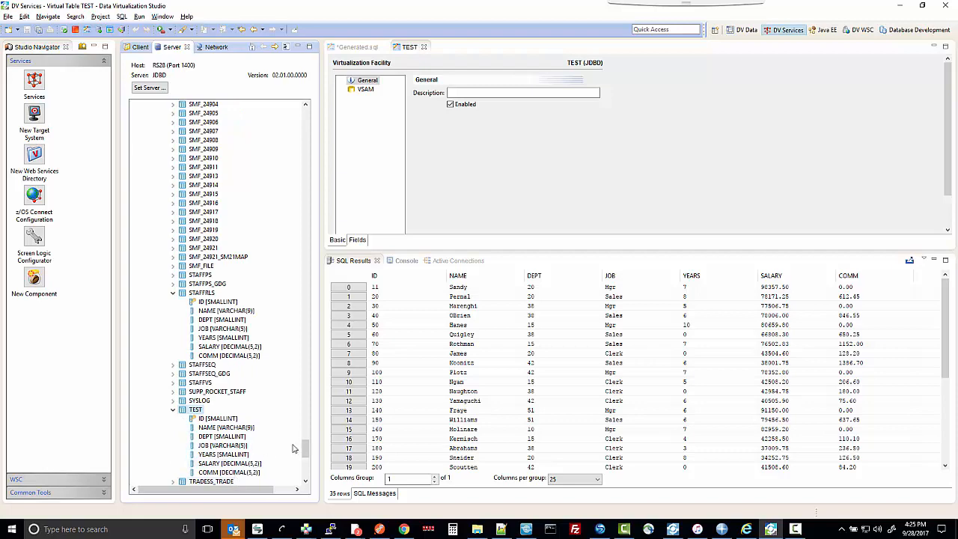
Expand Discovery down through IBM Application Discovery and RocketDVS (IAD1) to list its datasets
drag(306, 446, 305, 465)
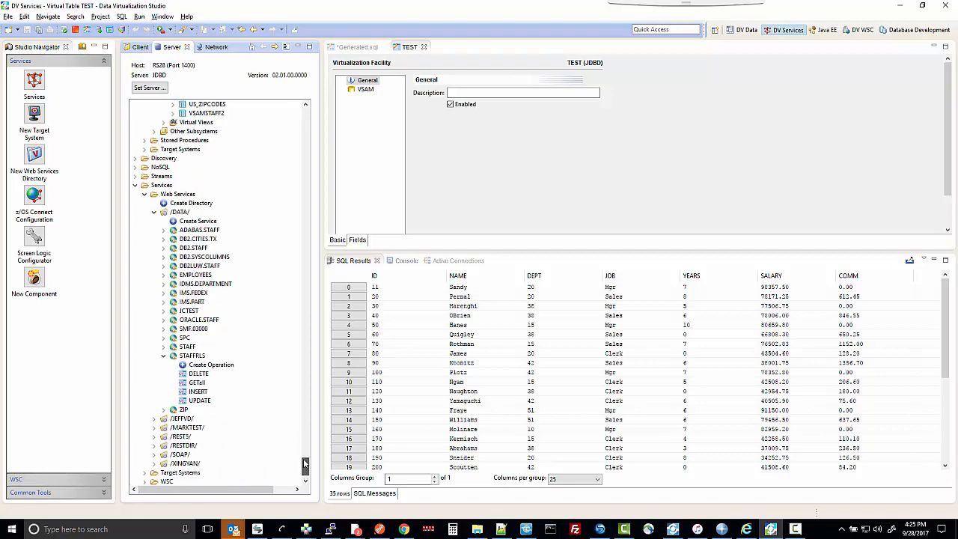
click(135, 158)
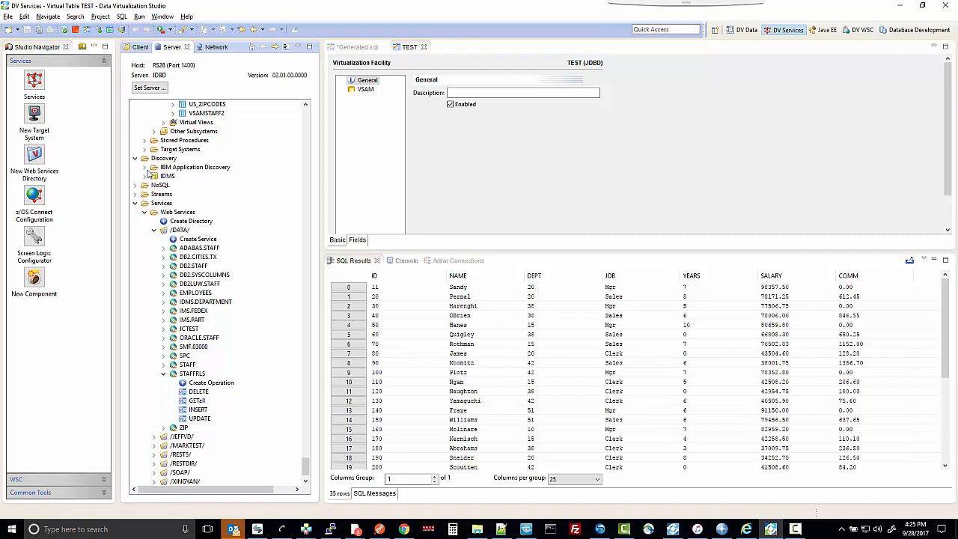
click(145, 168)
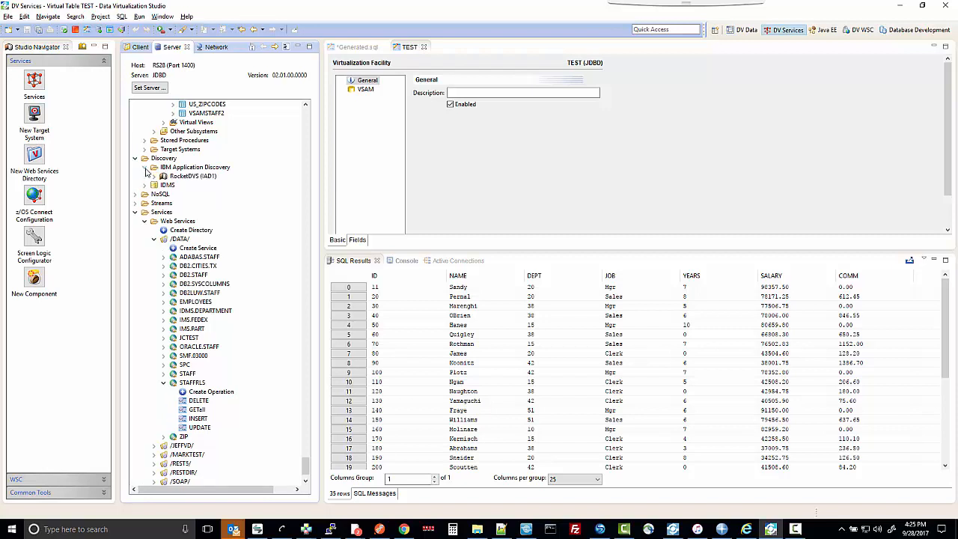
click(154, 175)
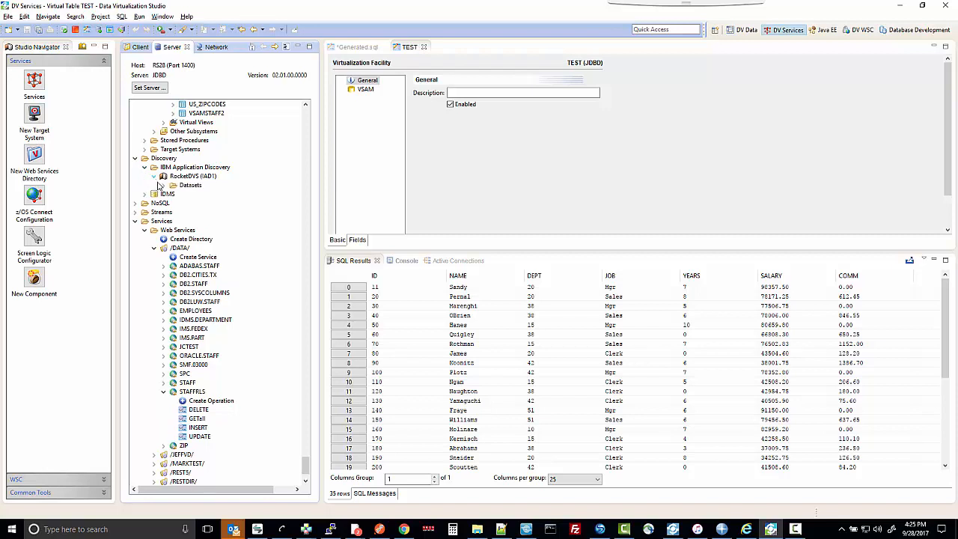
click(164, 186)
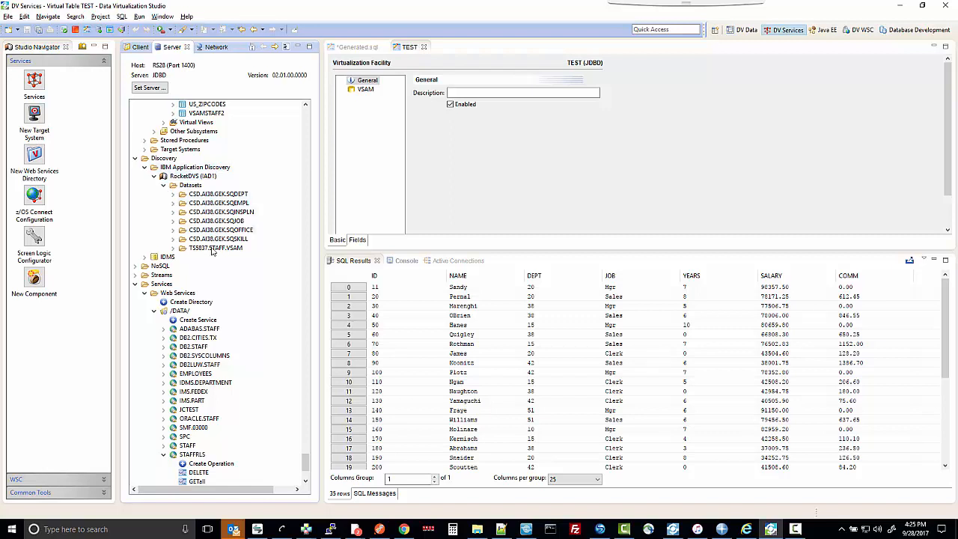
Start creating virtual tables from datasets CSD.AI38.GEK.SQDEPT, CSD.AI38.GEK.SQJOB and TS5837.STAFF.VSAM together, and validate the three entries
click(196, 195)
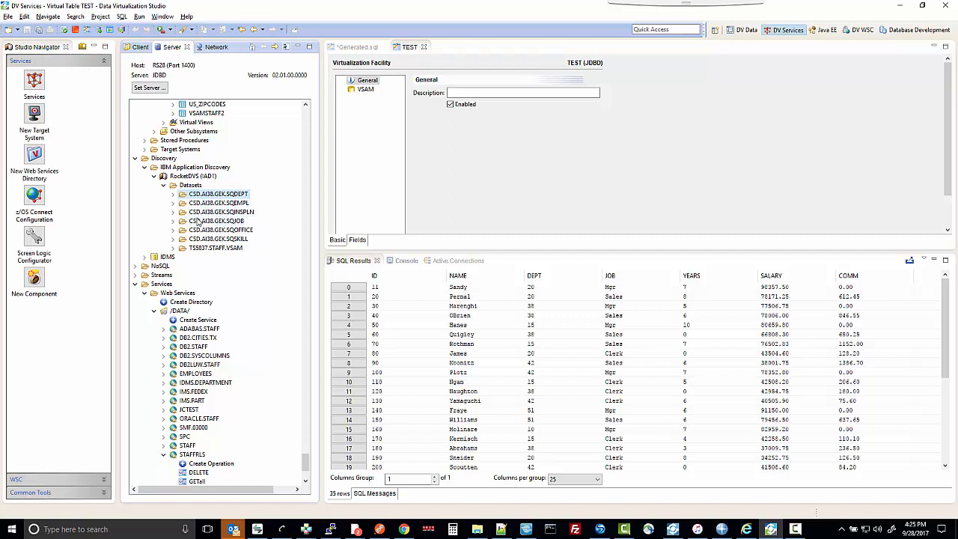
shift+click(202, 221)
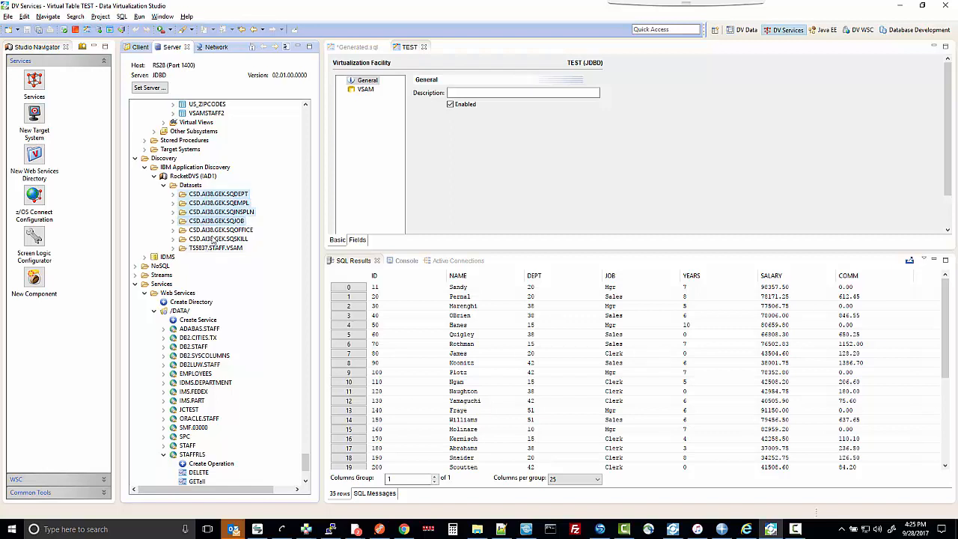
click(214, 196)
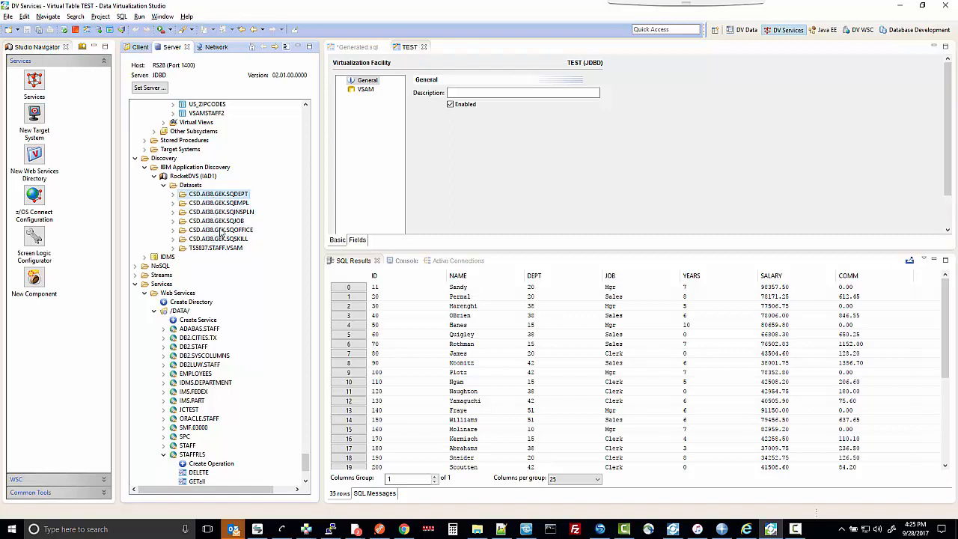
ctrl+click(222, 222)
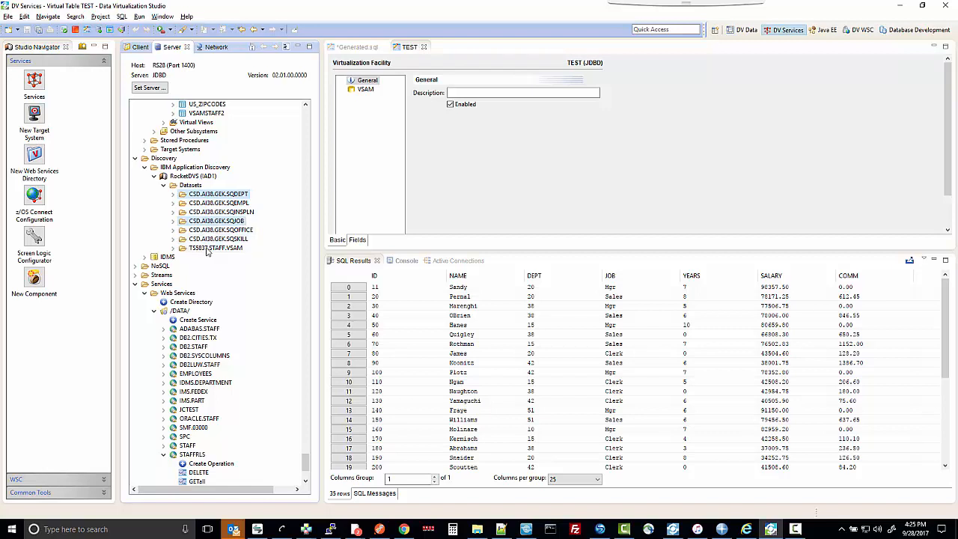
ctrl+click(208, 248)
right_click(208, 252)
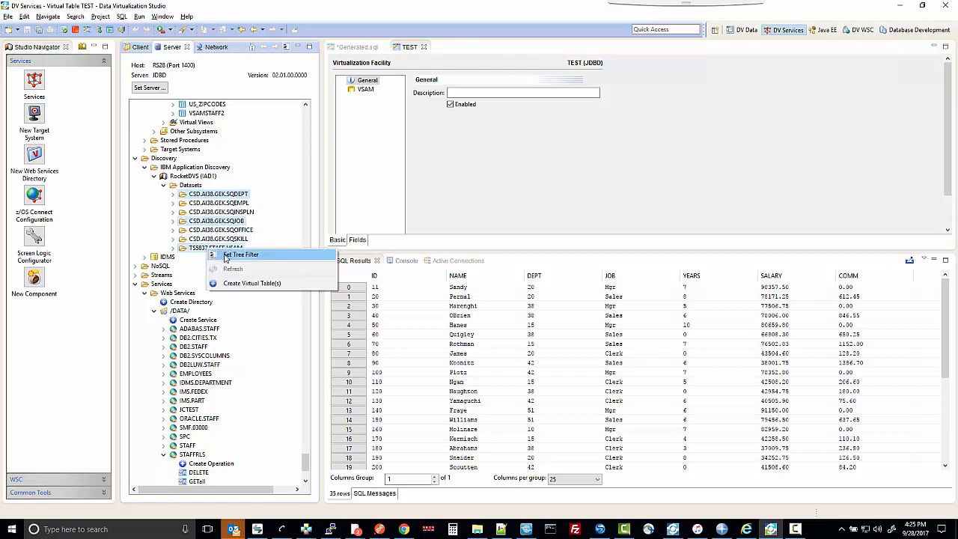
click(254, 284)
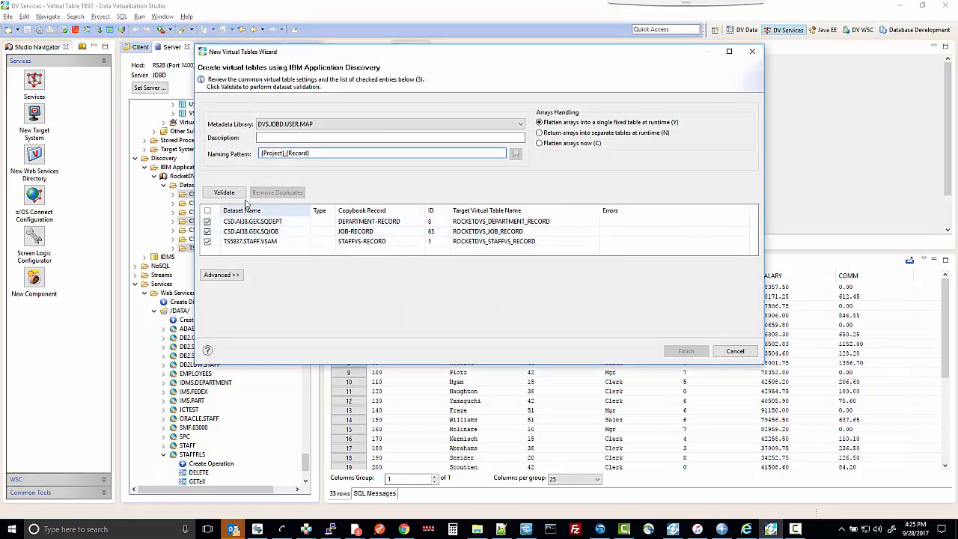
click(225, 193)
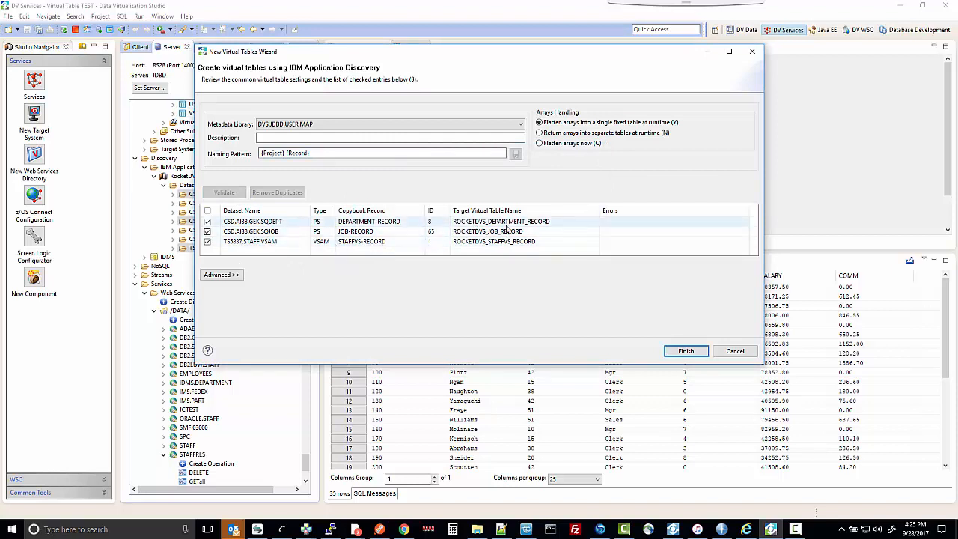
Finish creating the three virtual tables and expand ROCKETDVS_DEPARTMENT_RECORD in the server tree to view its columns
click(687, 352)
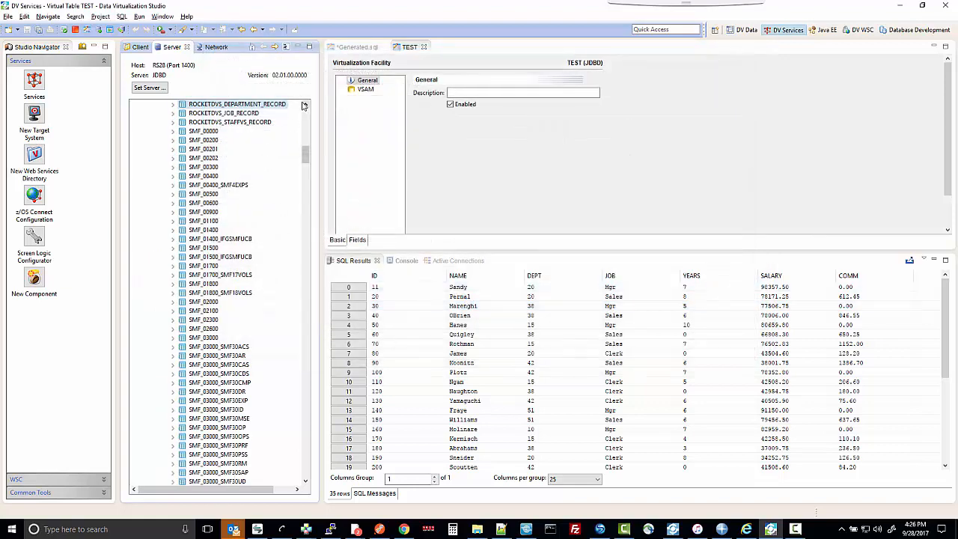
click(304, 106)
click(305, 106)
click(305, 105)
click(305, 105)
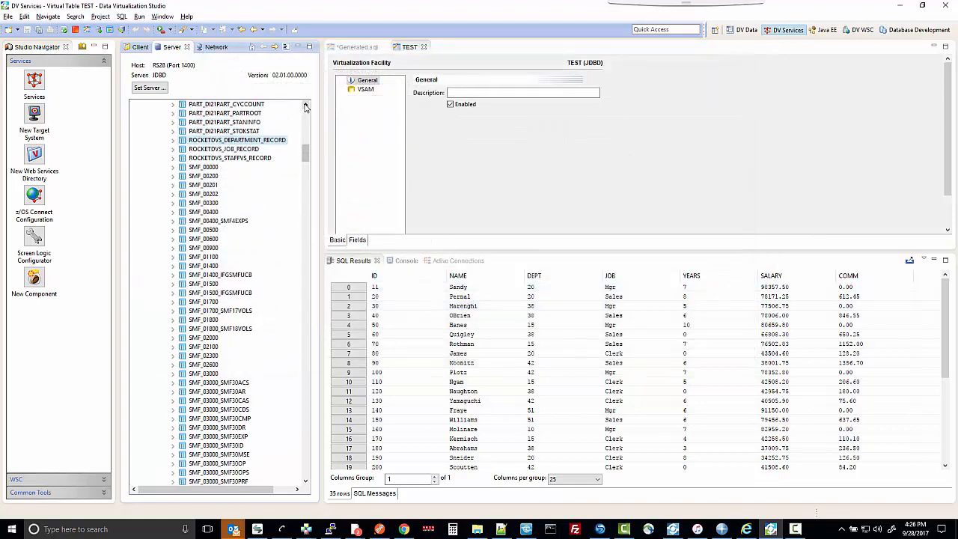
click(173, 140)
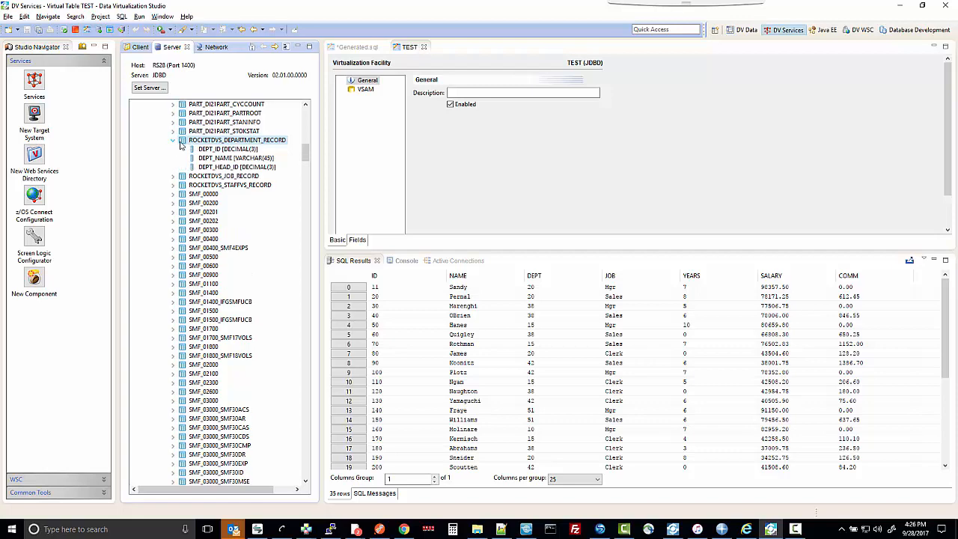
Collapse the Virtual Tables list and bring the STAFFRLS web service operations under /DATA/ into view
drag(308, 162, 310, 111)
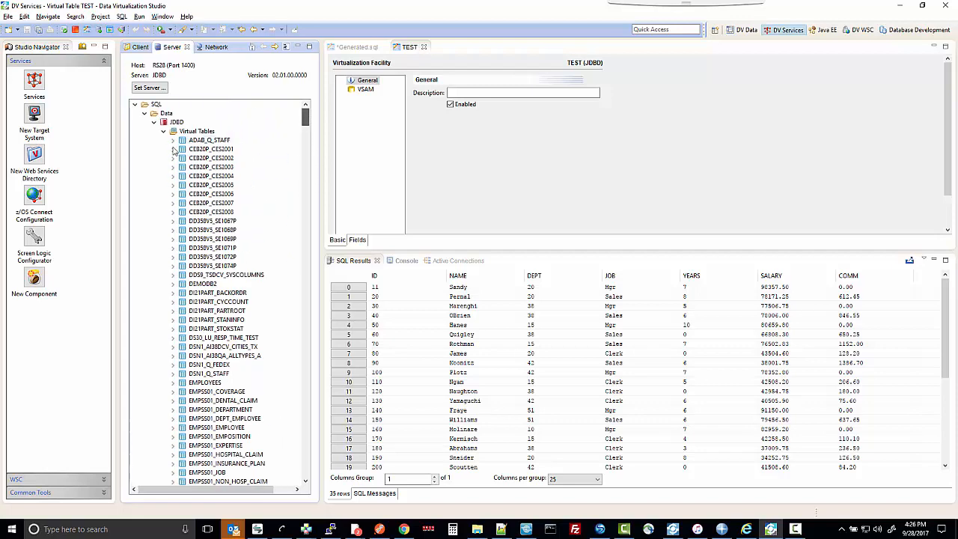
click(163, 131)
drag(303, 273, 305, 396)
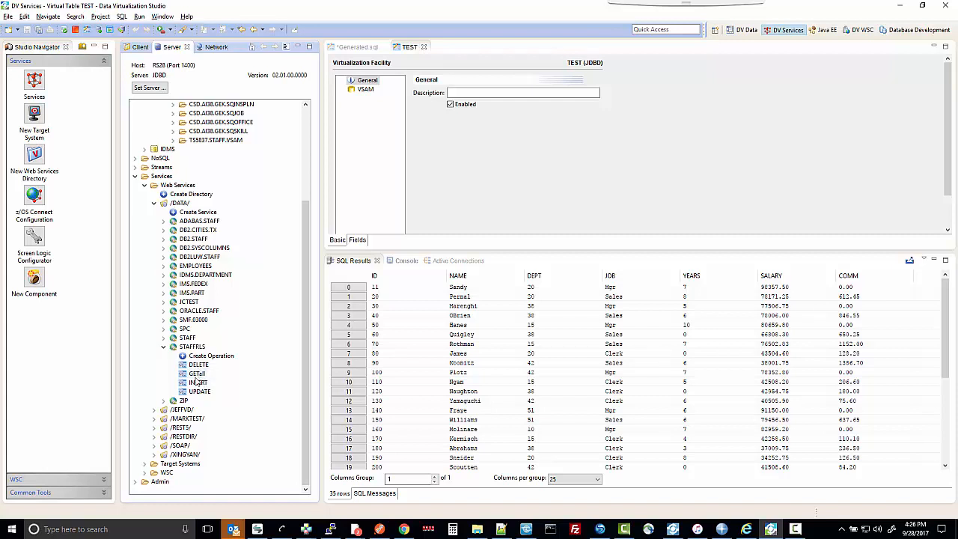
Execute the z/OS Connect REST query of the STAFFRLS GETall operation, examine the returned JSON records, and return to Data Virtualization Studio
right_click(196, 376)
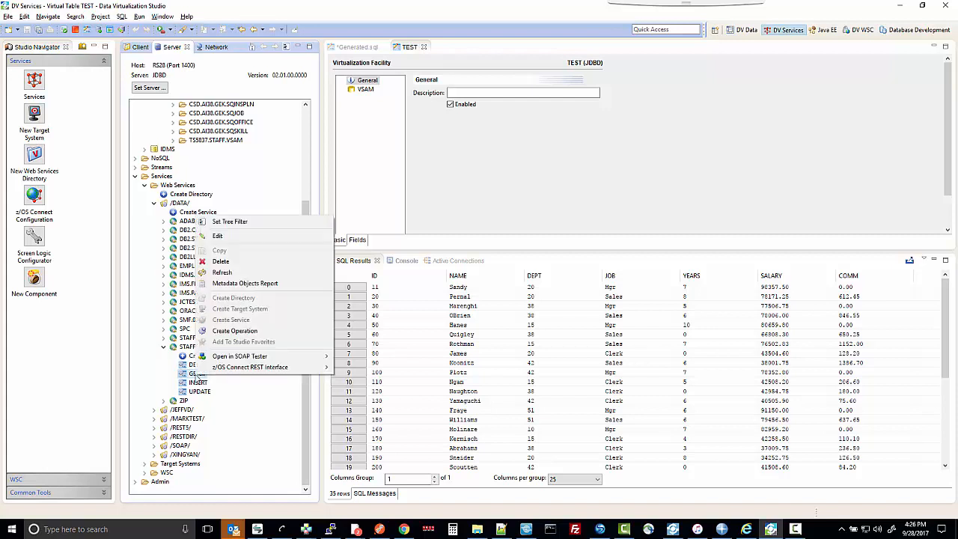
mouse_move(231, 370)
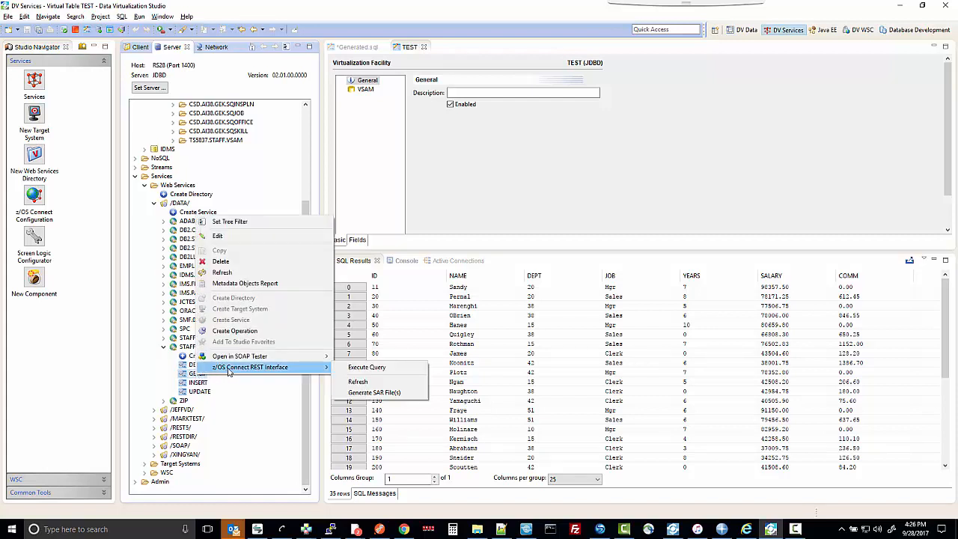
click(366, 367)
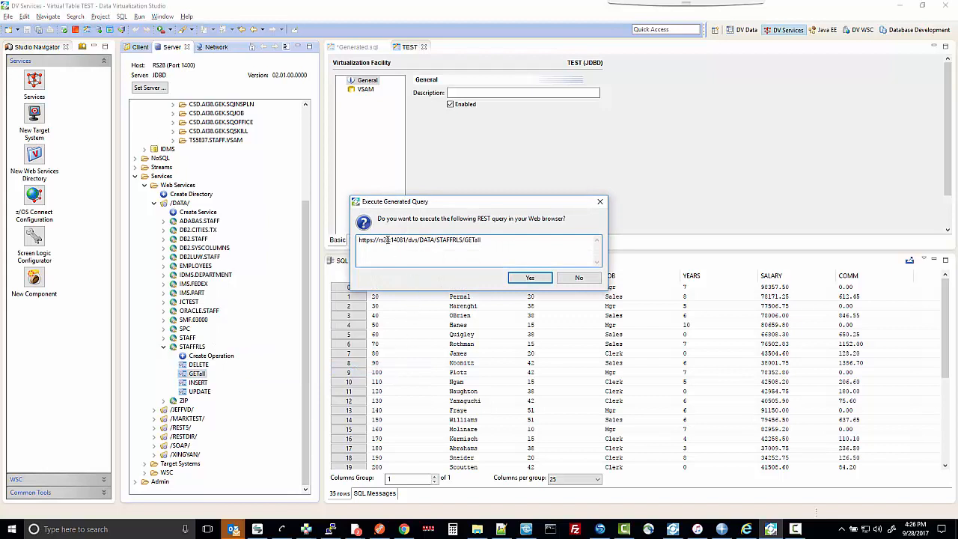
key(ctrl+a)
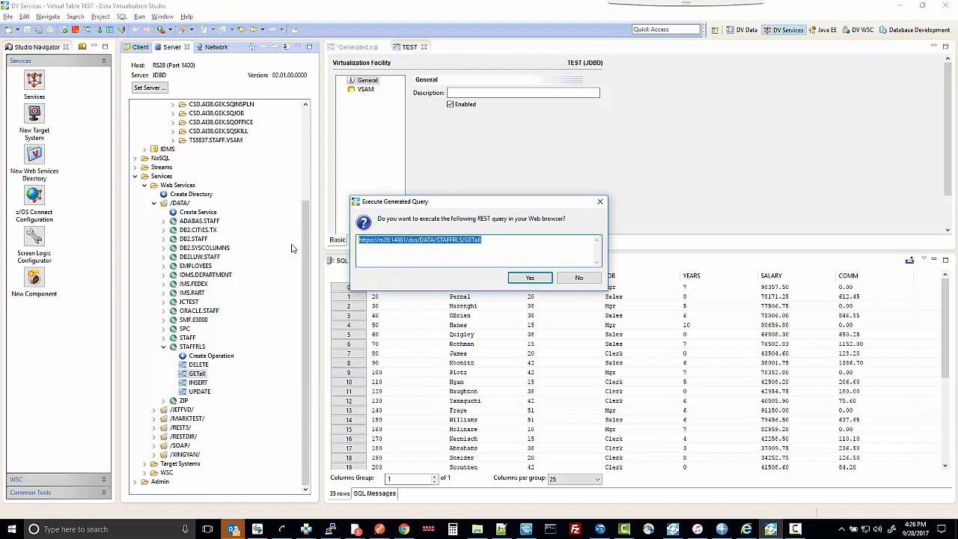
click(398, 249)
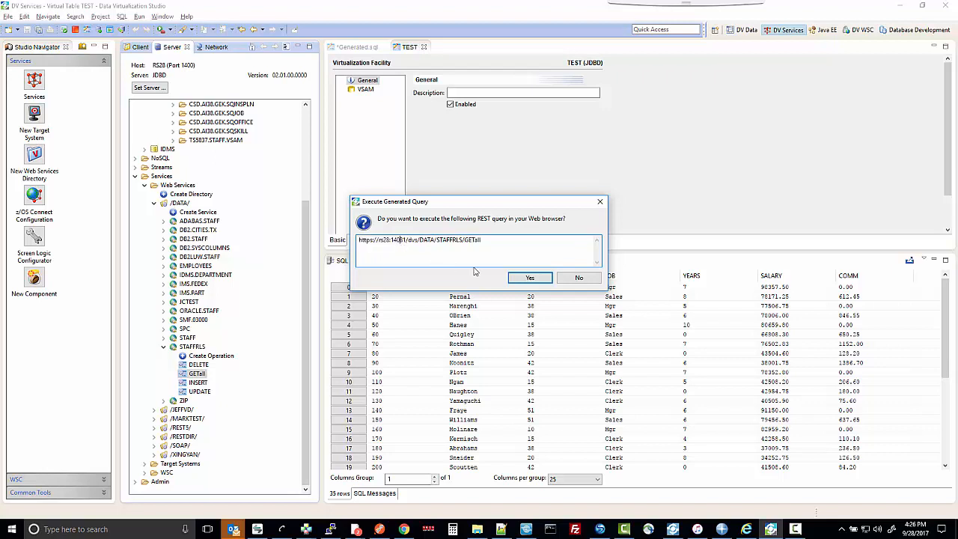
click(522, 280)
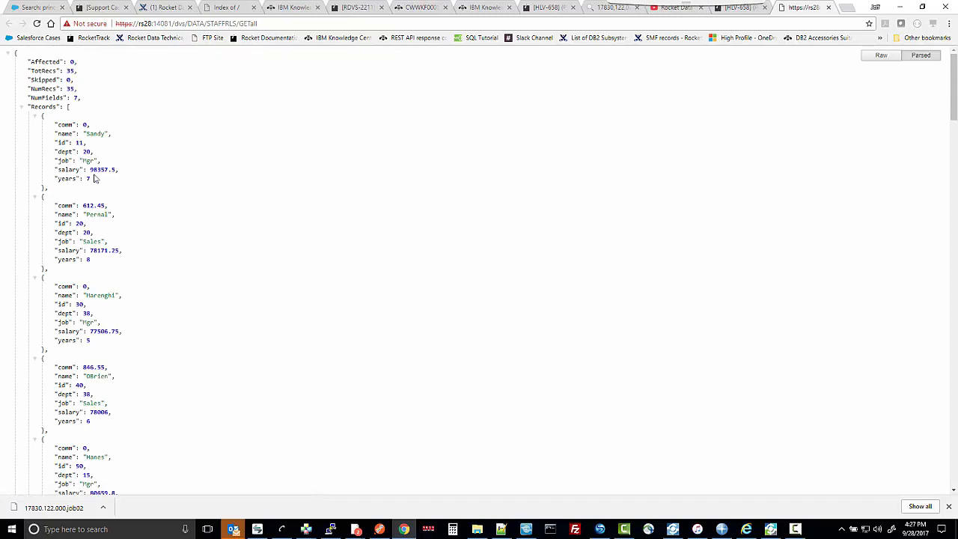
drag(46, 126, 113, 413)
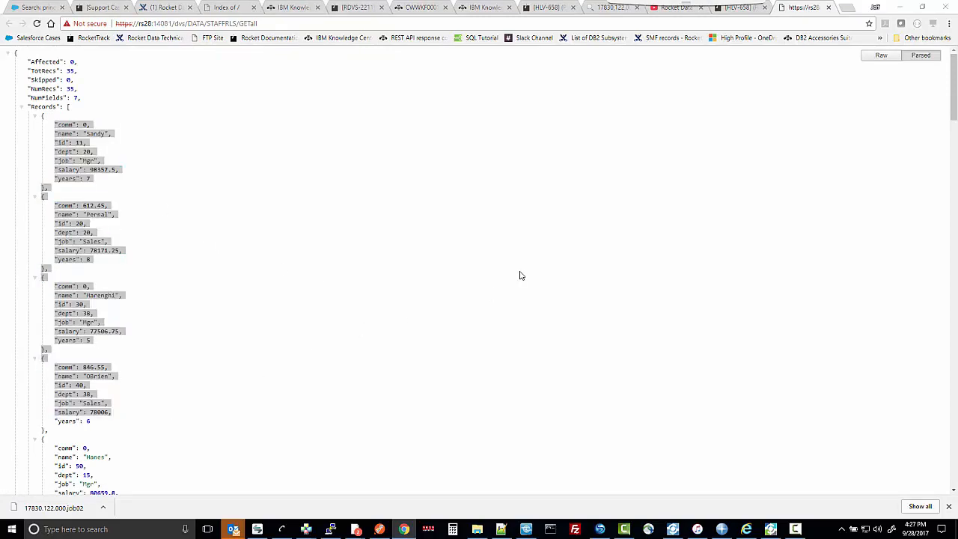
key(alt+Tab)
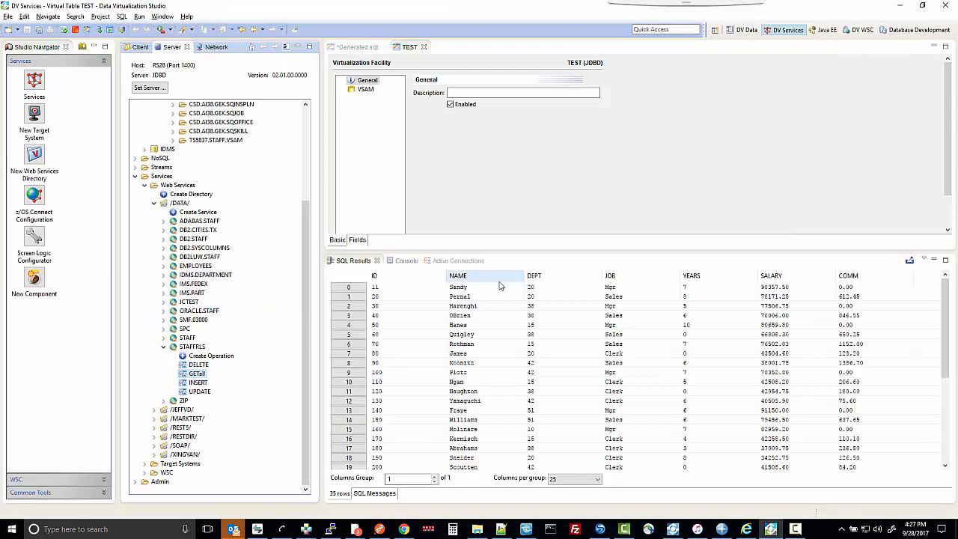
Start a new Data Integration operation for the STAFFRLS web service, based on the STAFFRLS virtual table
click(213, 357)
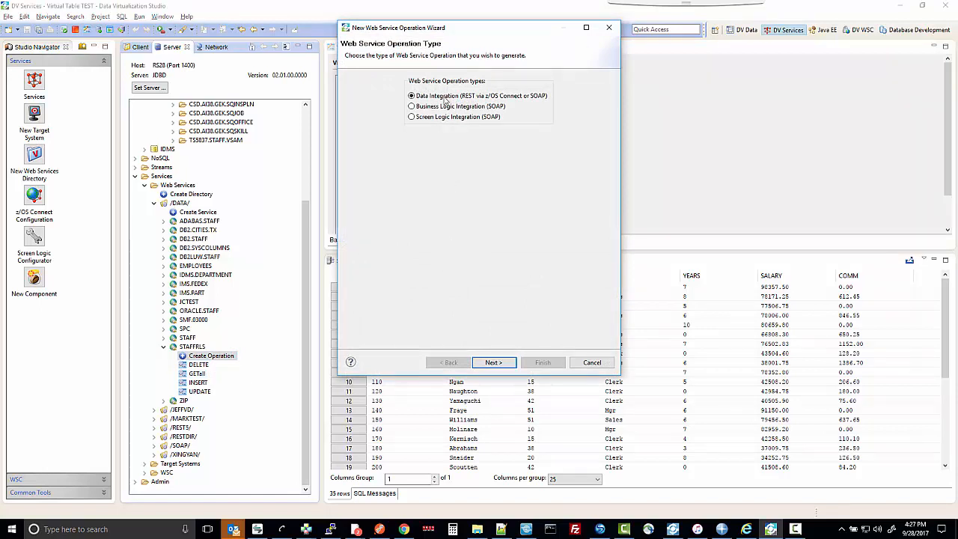
click(494, 363)
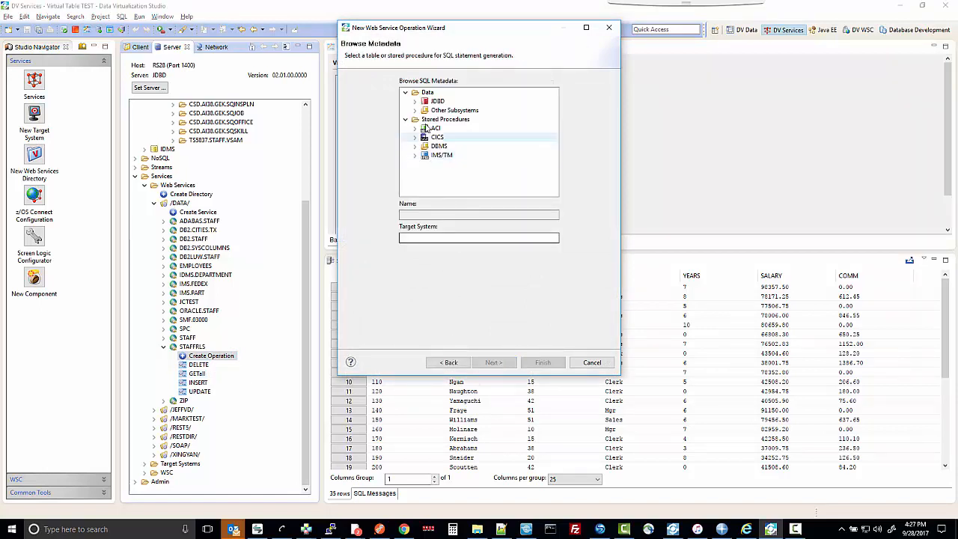
click(415, 101)
click(425, 111)
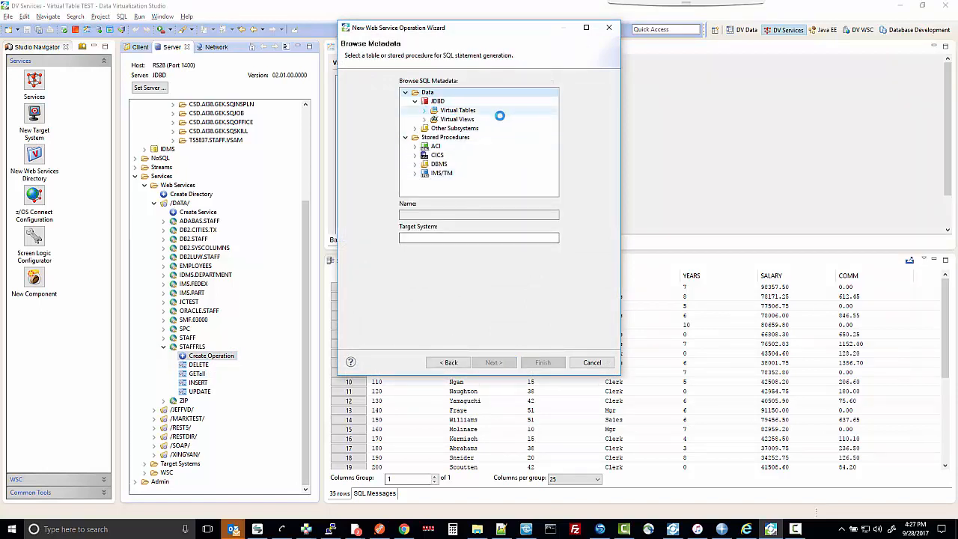
drag(554, 102, 565, 185)
click(555, 153)
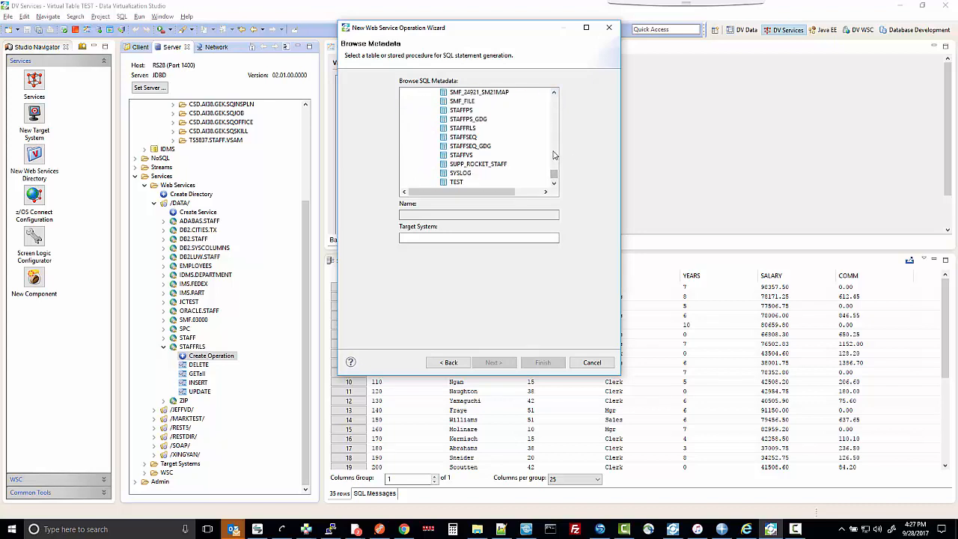
click(498, 128)
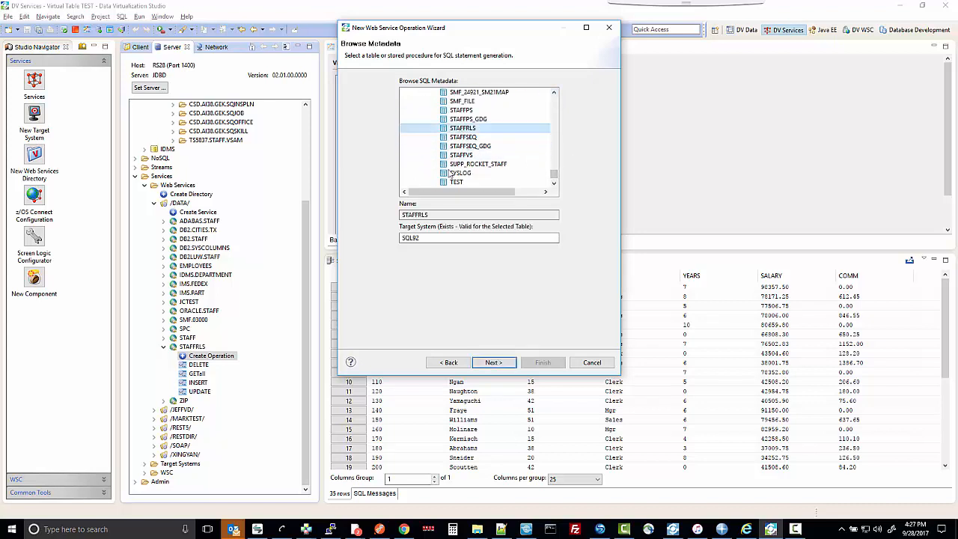
click(494, 362)
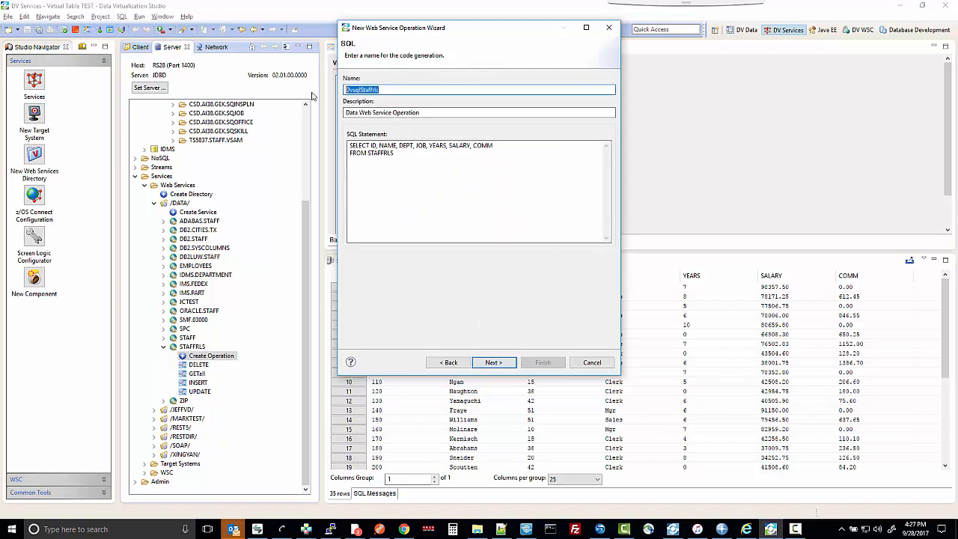
Name the operation GETname and extend its SQL statement with "where NAME = ?"
text(get)
key(BackSpace)
text(GETname)
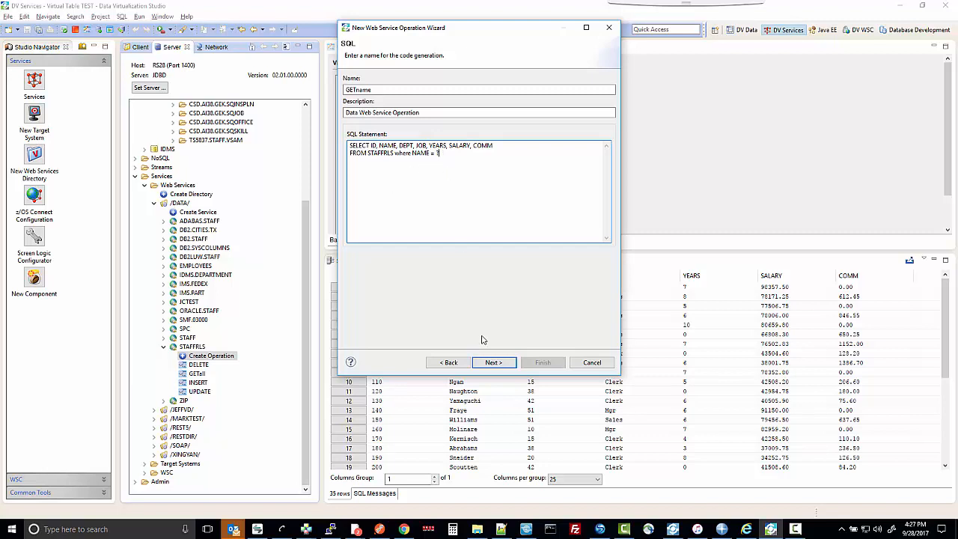
click(501, 362)
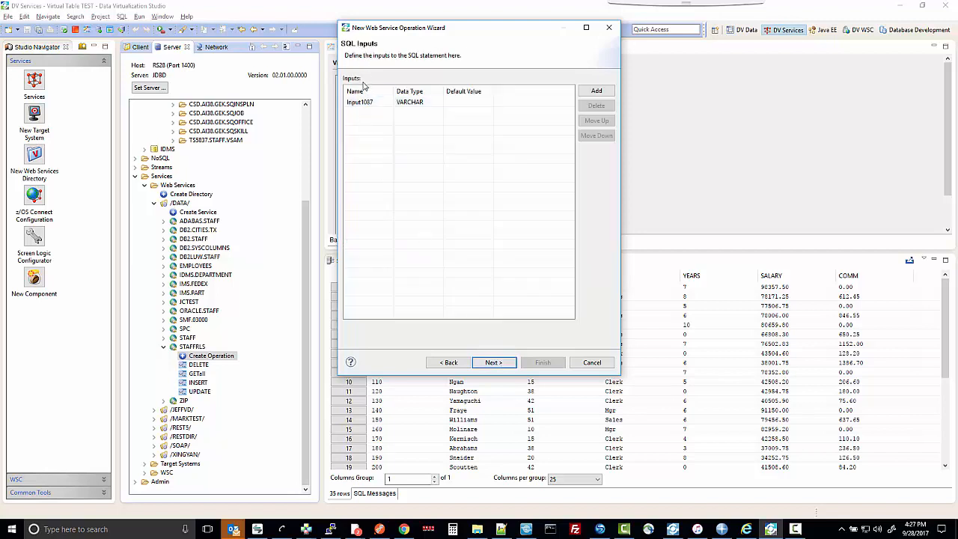
Rename the SQL input parameter to name, accept the result set columns, and finish creating the operation
click(360, 102)
text(i)
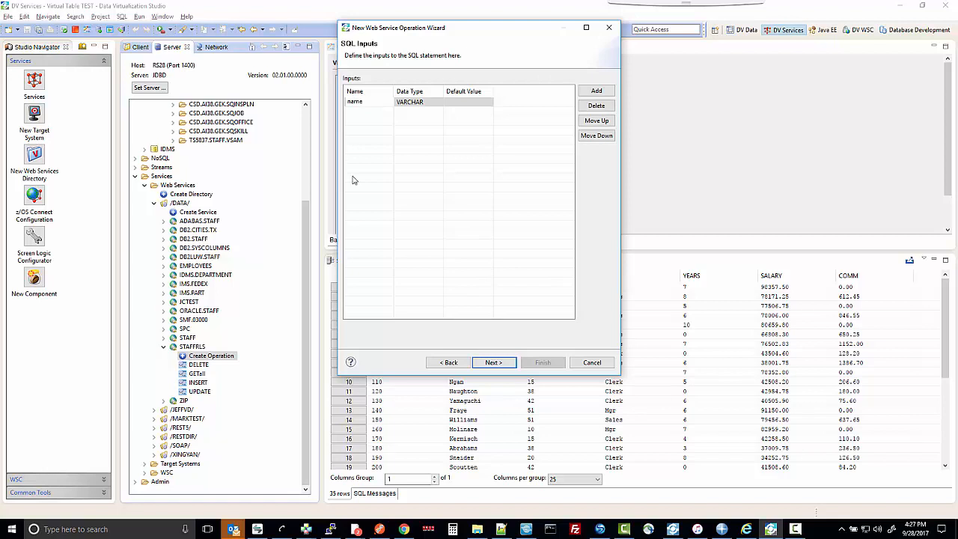
click(497, 365)
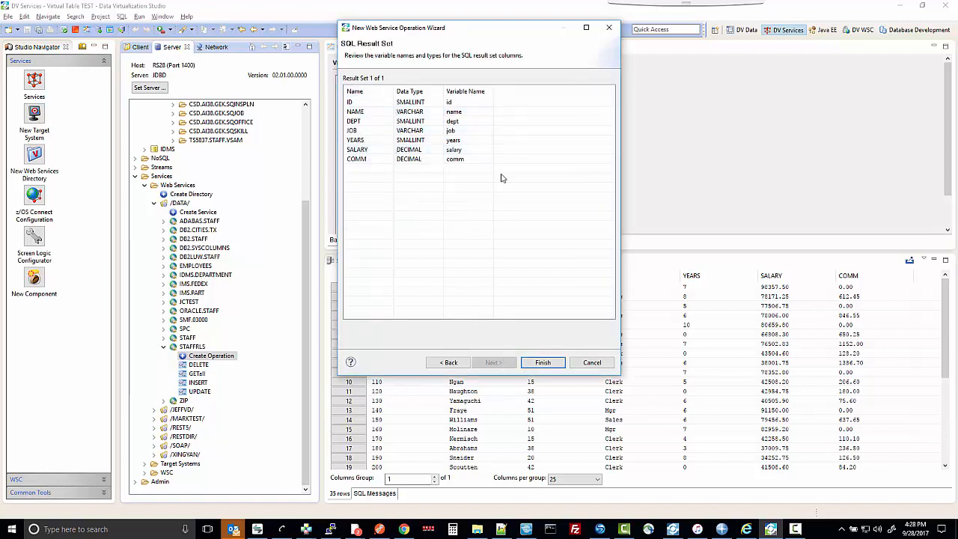
click(543, 363)
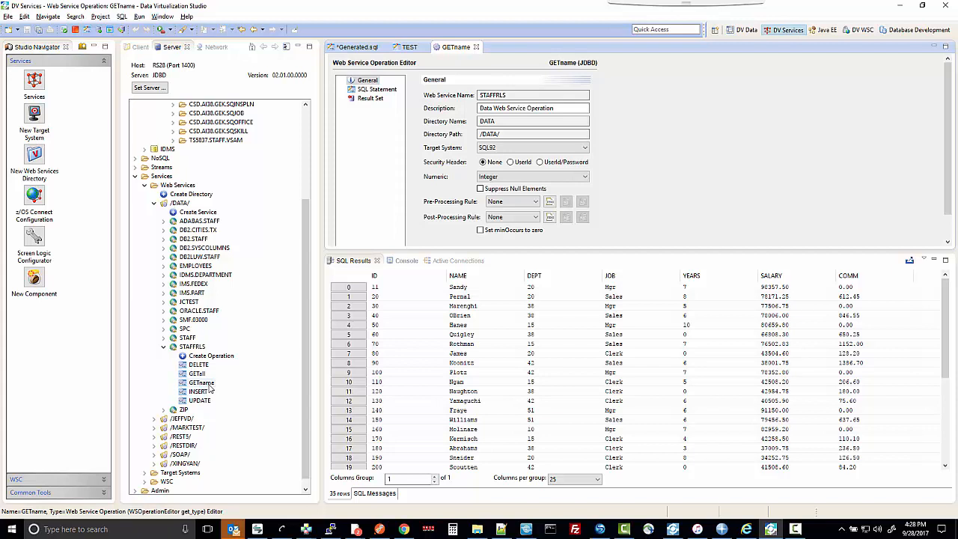
Refresh the z/OS Connect REST interface for the STAFFRLS web service and return to Data Virtualization Studio
right_click(193, 347)
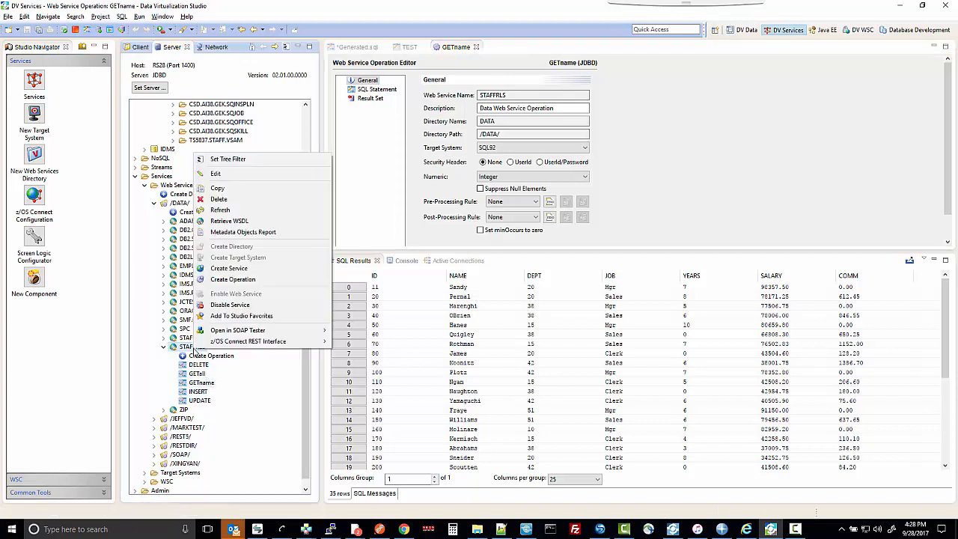
mouse_move(230, 343)
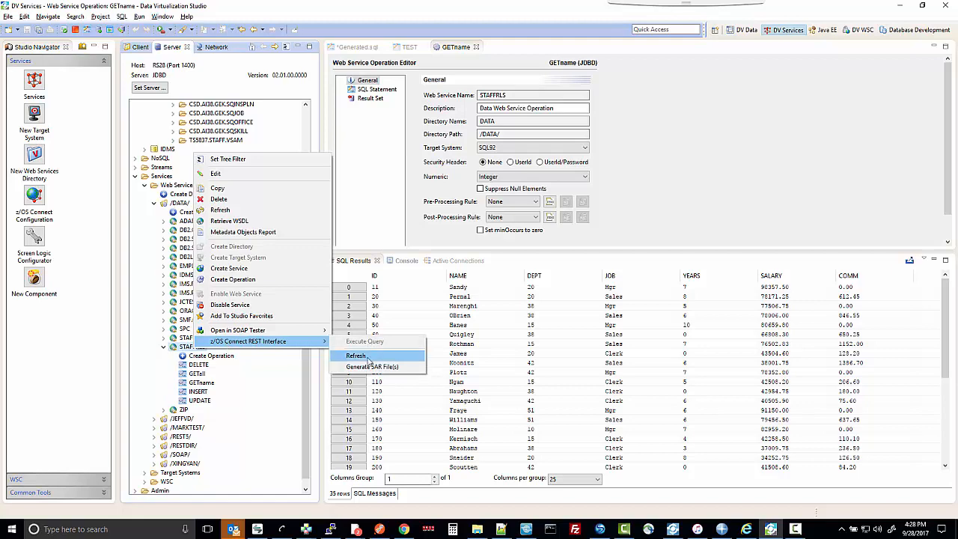
click(367, 356)
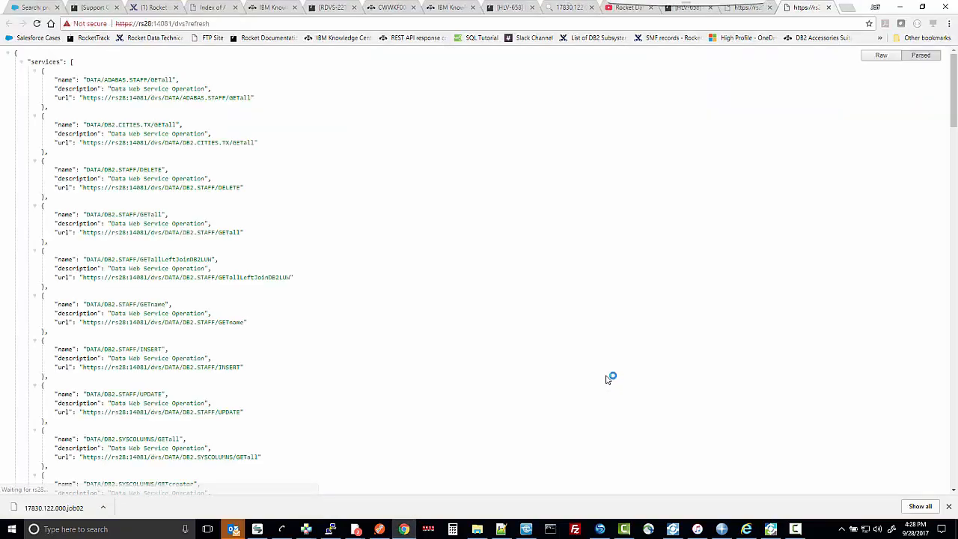
key(alt+Tab)
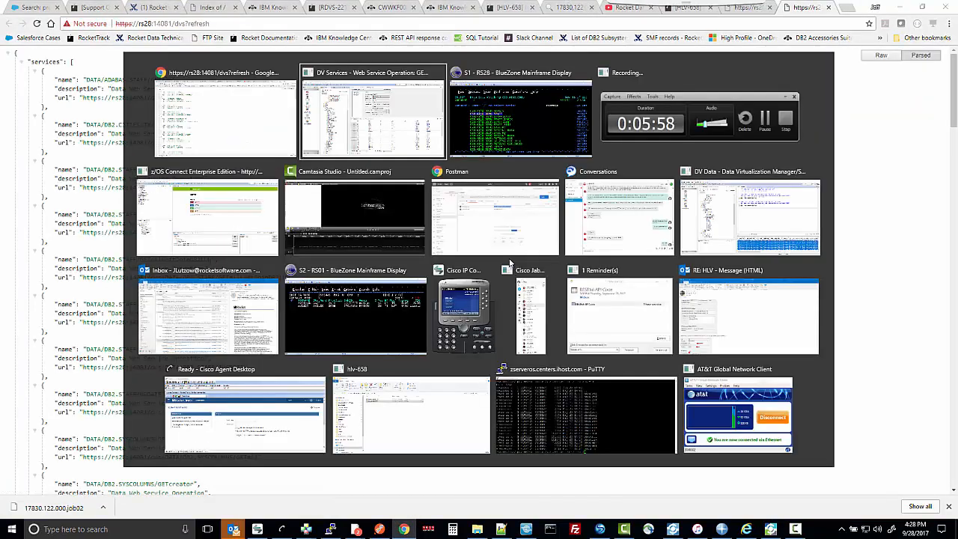
Execute the GETname REST query with the NAME parameter set to the first staff record's name, and examine the returned JSON record
double_click(202, 383)
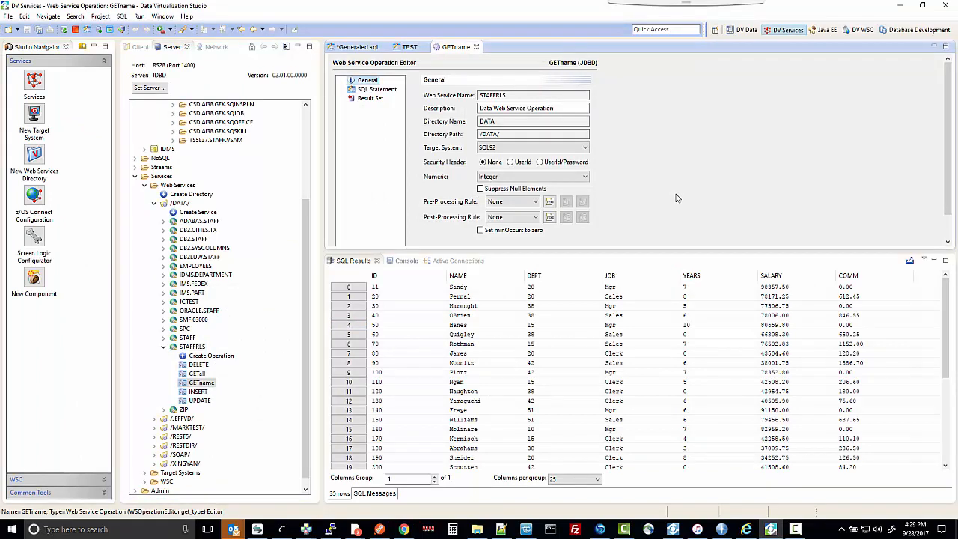
right_click(201, 388)
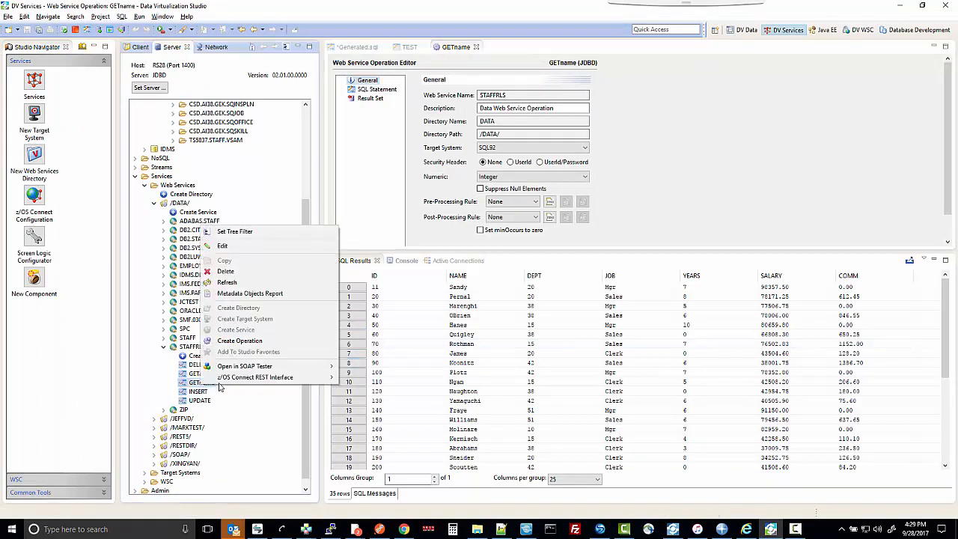
mouse_move(261, 382)
click(408, 378)
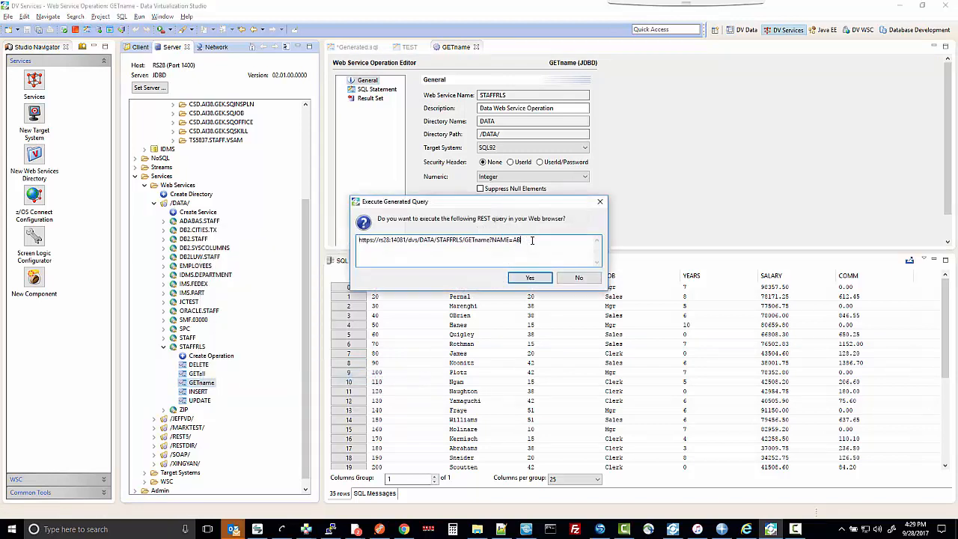
text(sand)
key(Delete)
text(Sandy)
click(529, 279)
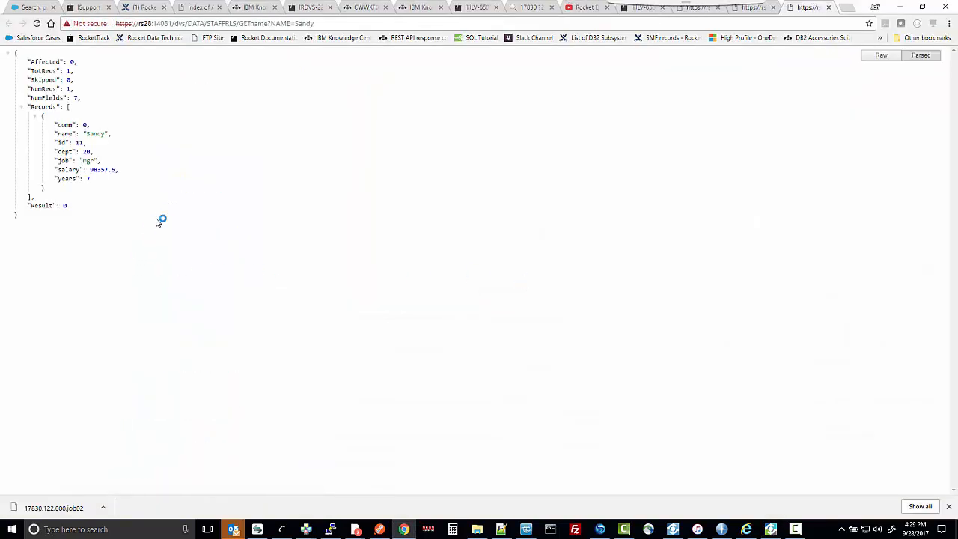
drag(109, 197, 55, 123)
click(291, 249)
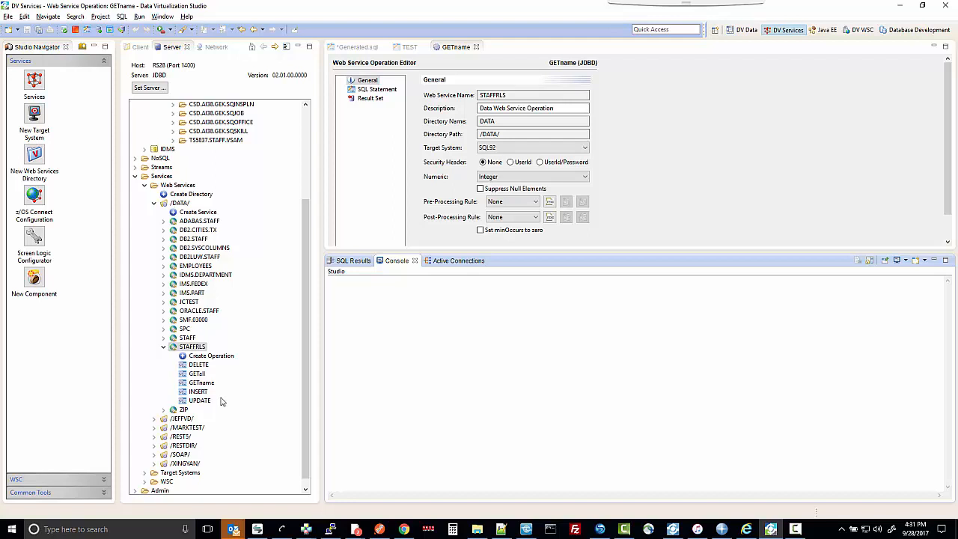
Generate the z/OS Connect SAR files for the STAFFRLS web service
right_click(199, 347)
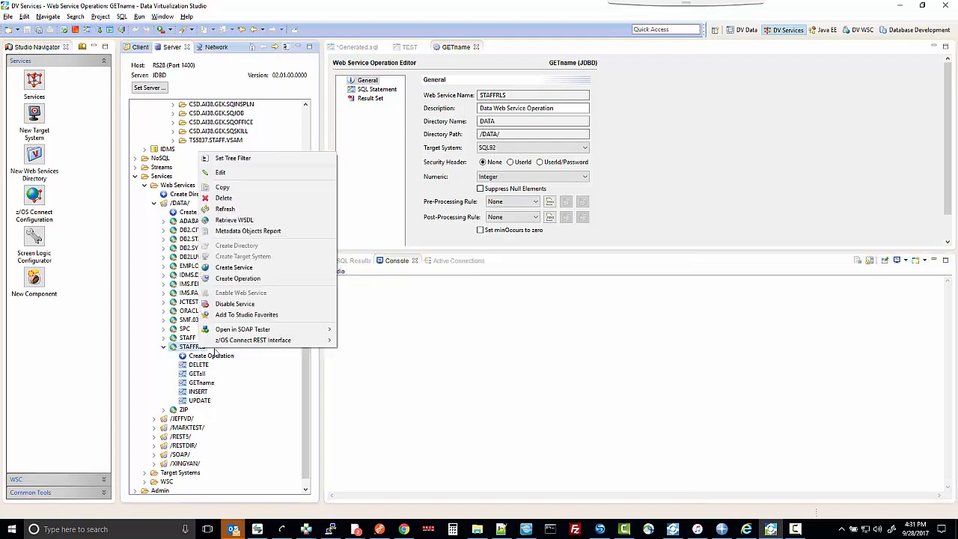
mouse_move(245, 342)
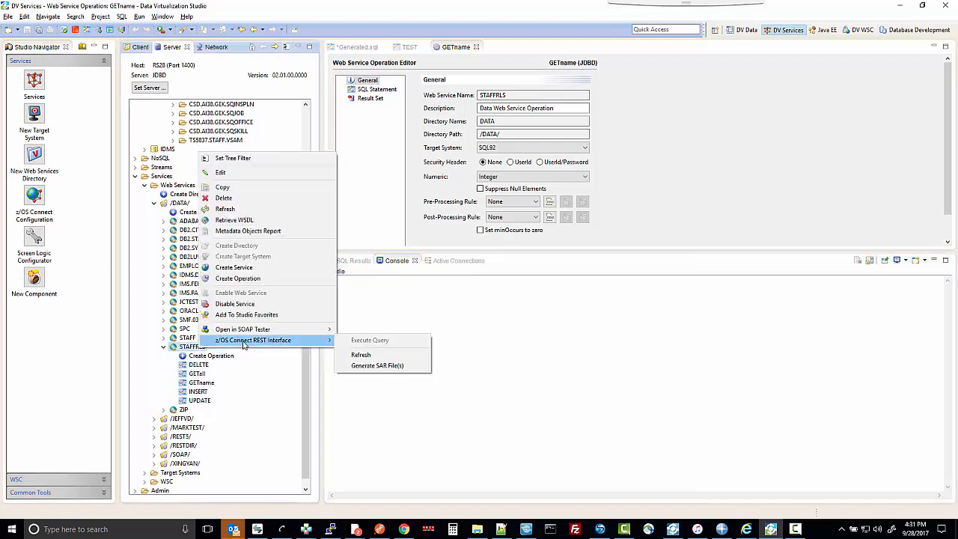
click(373, 365)
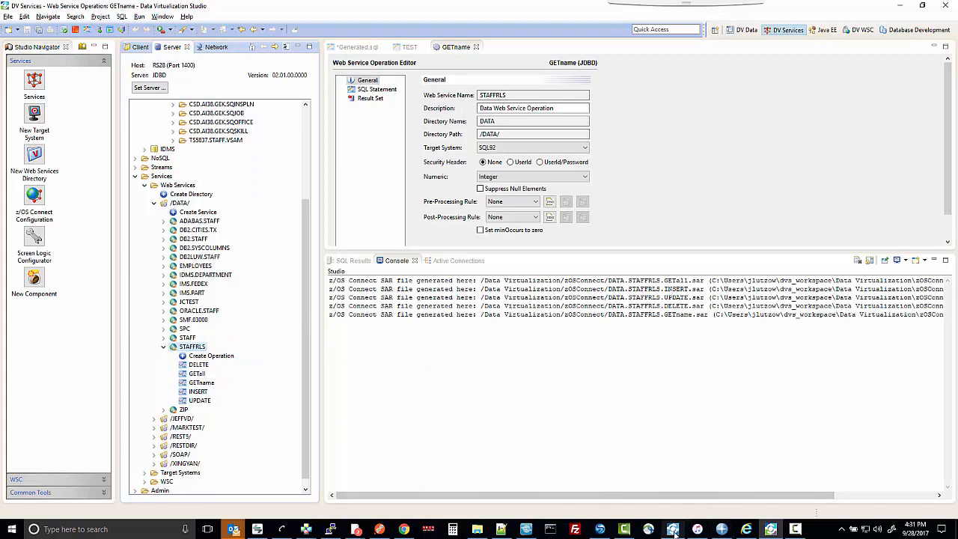
Switch to IBM Data Studio and view the z/OS Connect EE service import option of the STAFFRLS project
click(721, 529)
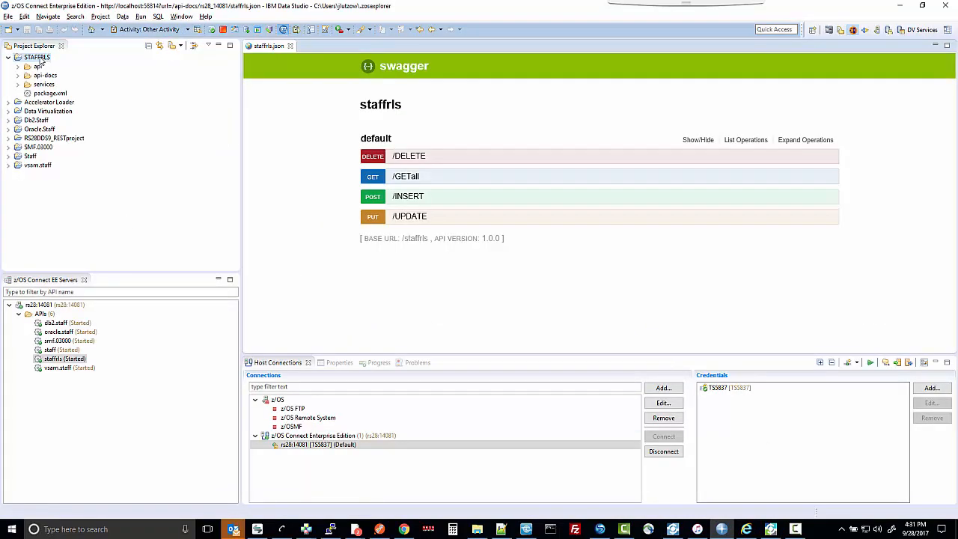
right_click(38, 58)
mouse_move(92, 299)
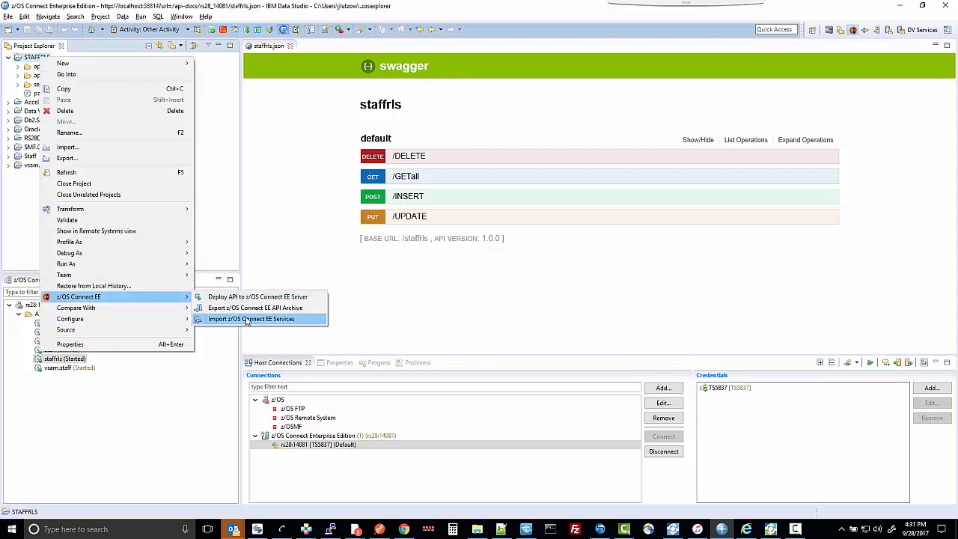
click(204, 154)
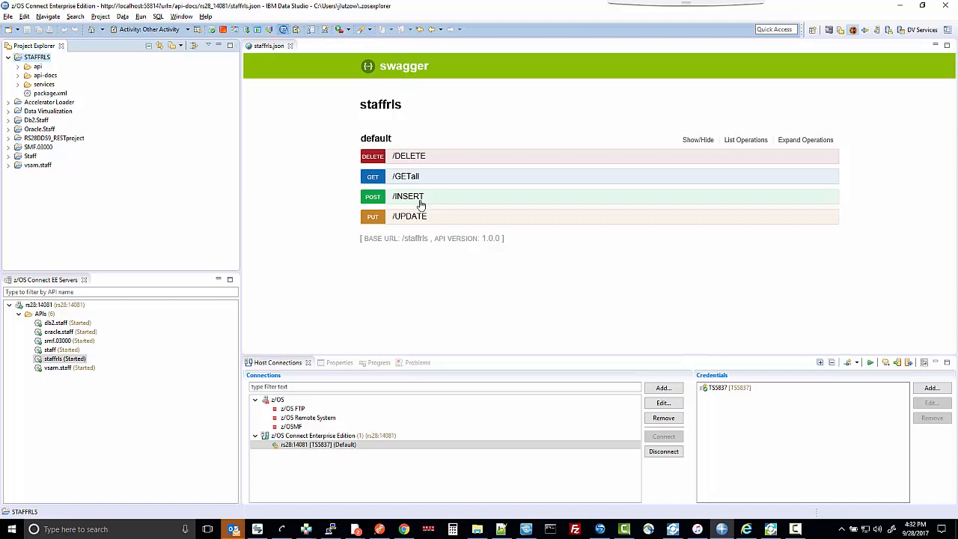
Test the GETall operation of the staffrls API and examine the staff records in its response body
click(405, 180)
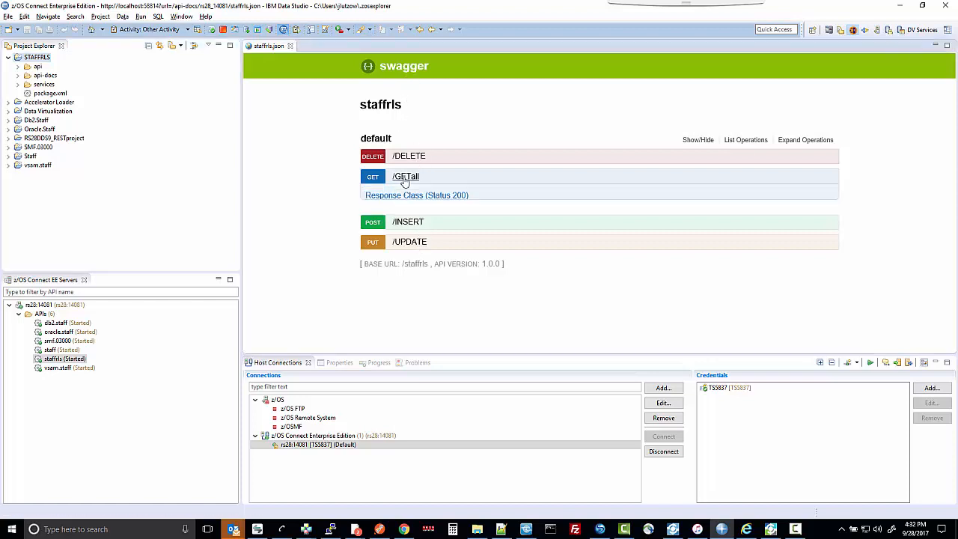
drag(953, 107, 953, 182)
click(380, 126)
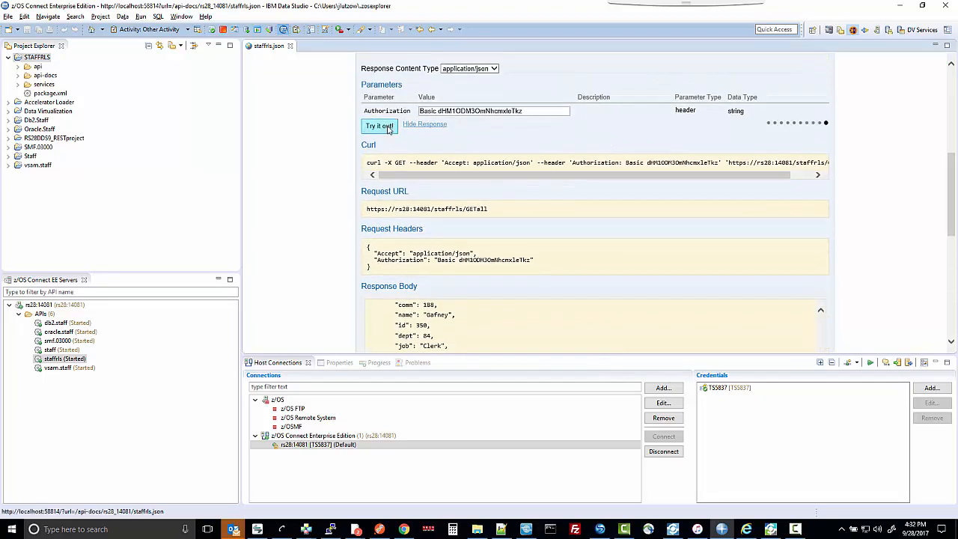
drag(953, 169, 945, 238)
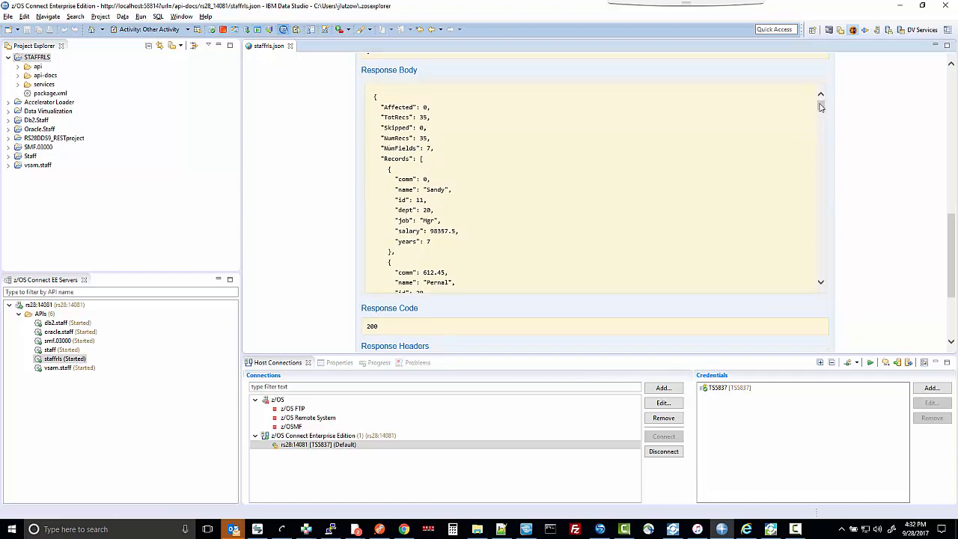
drag(820, 107, 820, 165)
drag(949, 227, 949, 105)
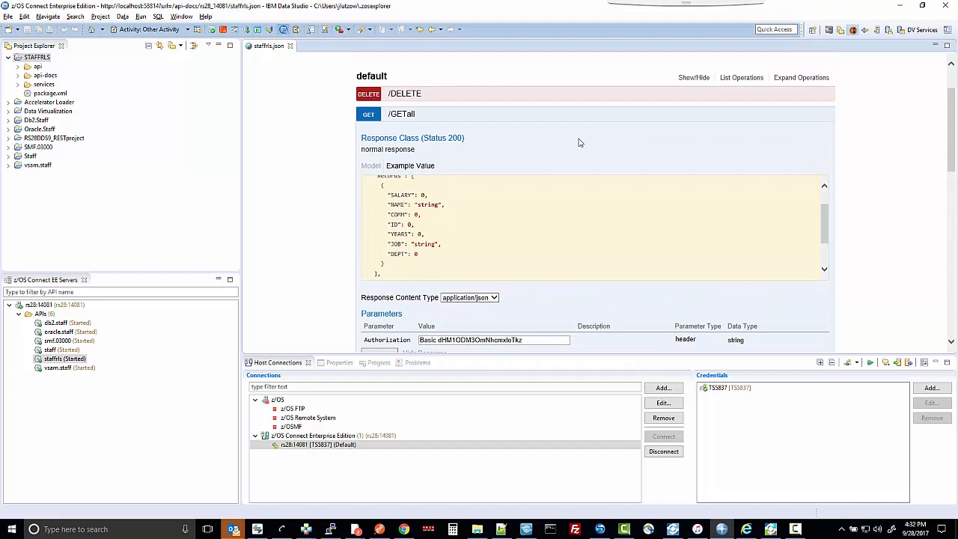
click(404, 116)
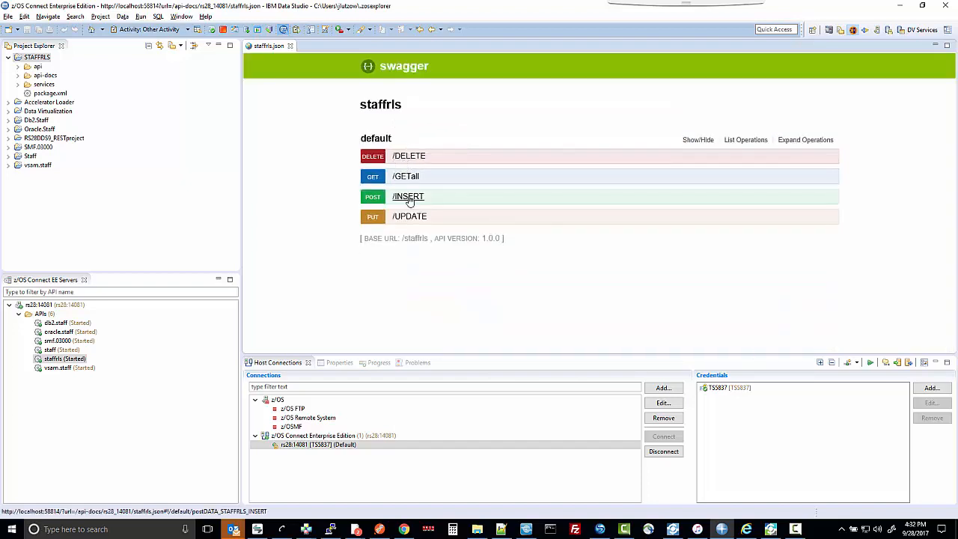
Run the INSERT operation with comm 500, job pres, salary 50000, dept 55, years 15 and the prefilled id and name, and check the affected count
click(409, 197)
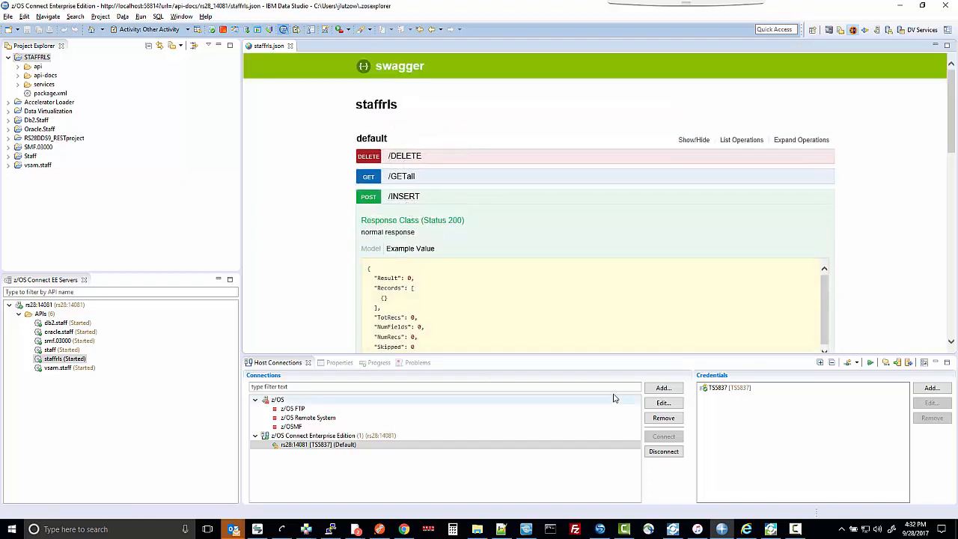
drag(607, 357, 599, 460)
drag(952, 161, 951, 269)
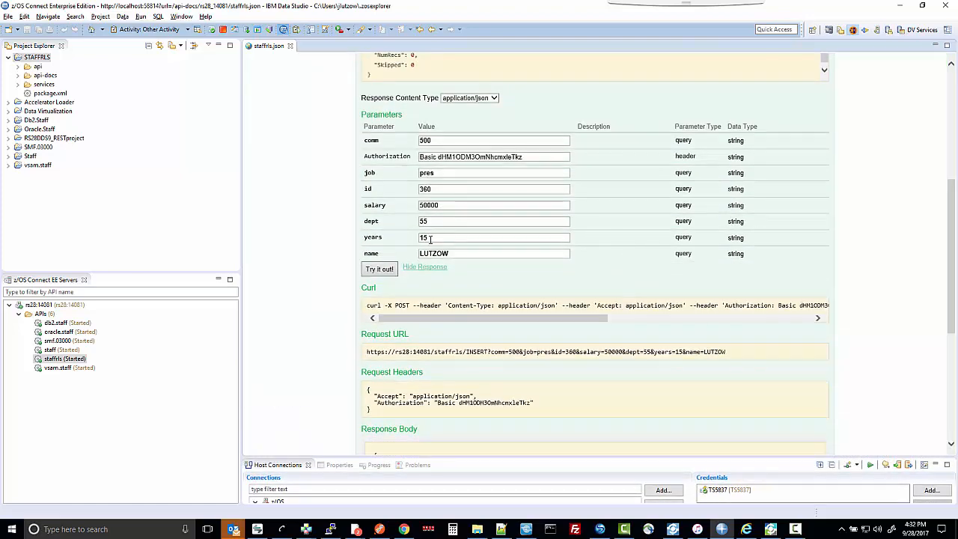
click(379, 268)
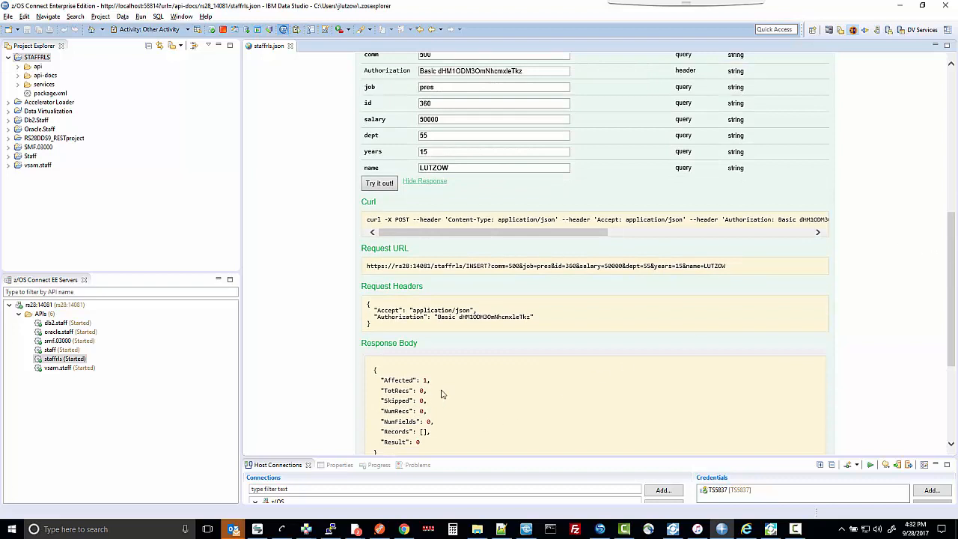
drag(431, 380, 386, 386)
drag(950, 259, 950, 208)
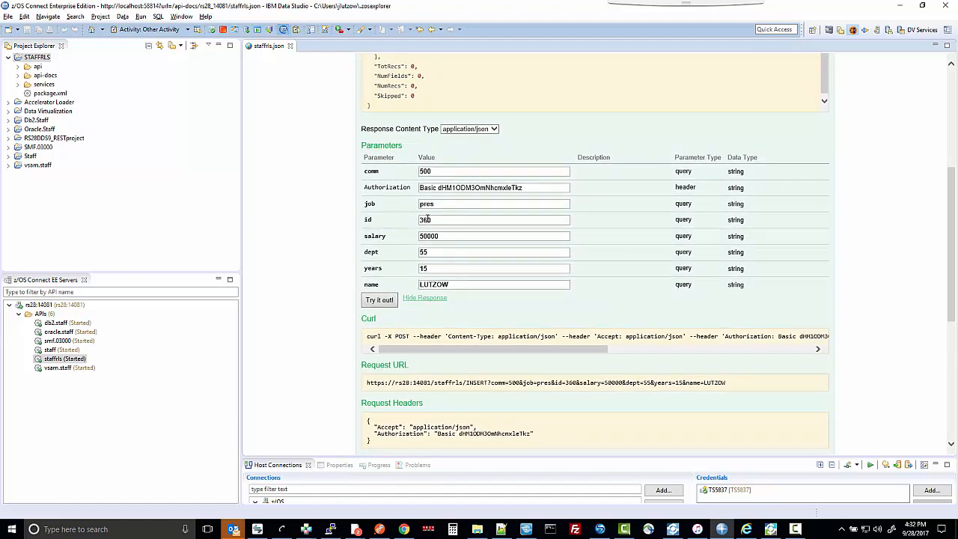
Run GETall again and examine the newly inserted record at the end of the response body
drag(949, 220, 949, 139)
click(404, 138)
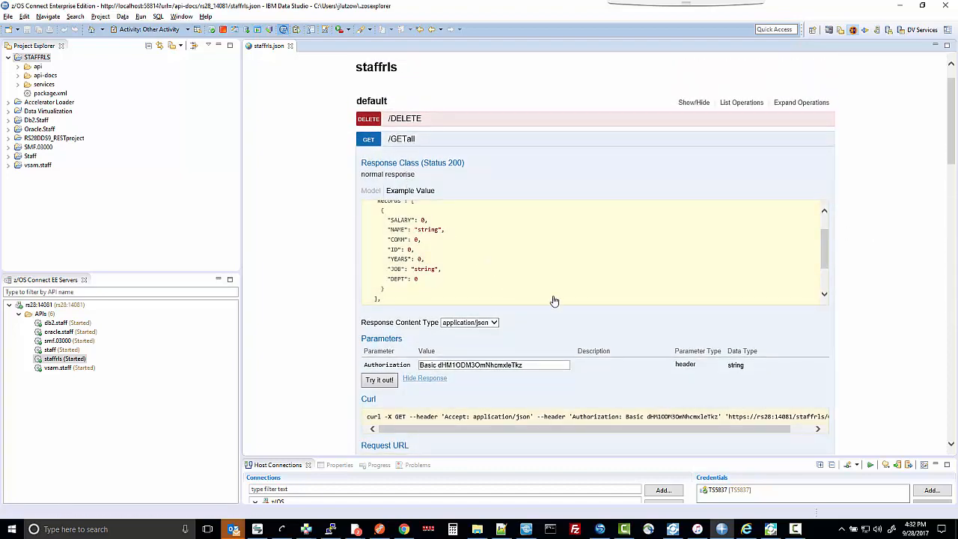
click(383, 382)
scroll(945, 169, down, 3)
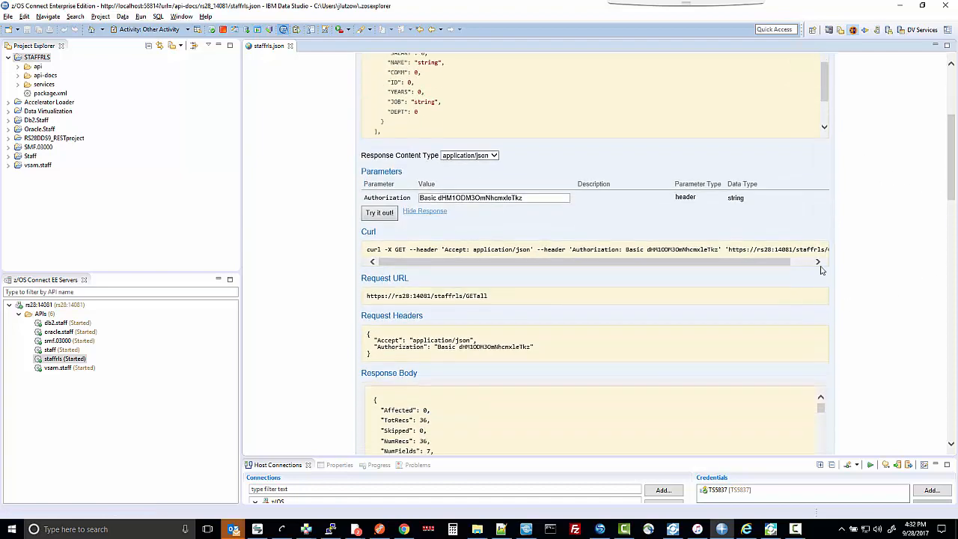
scroll(948, 153, down, 4)
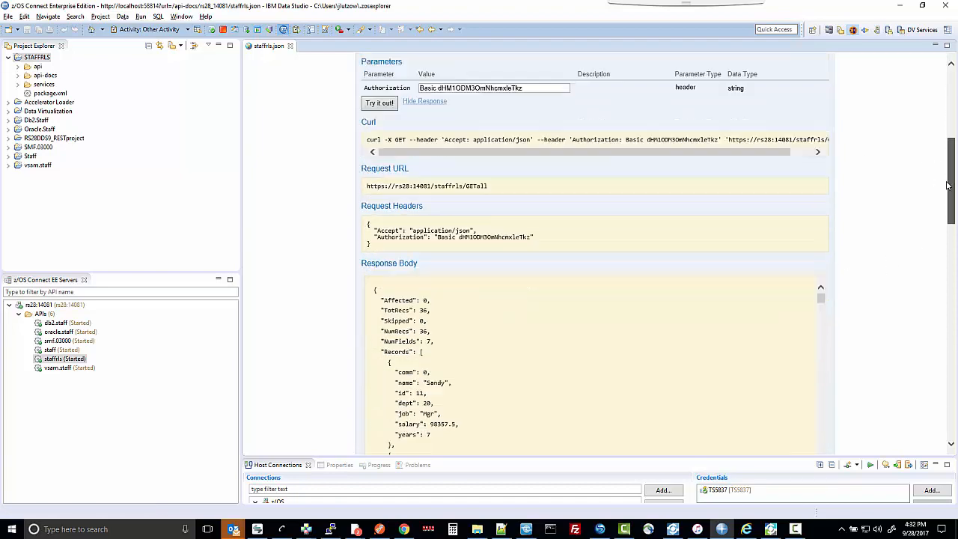
drag(822, 174, 821, 338)
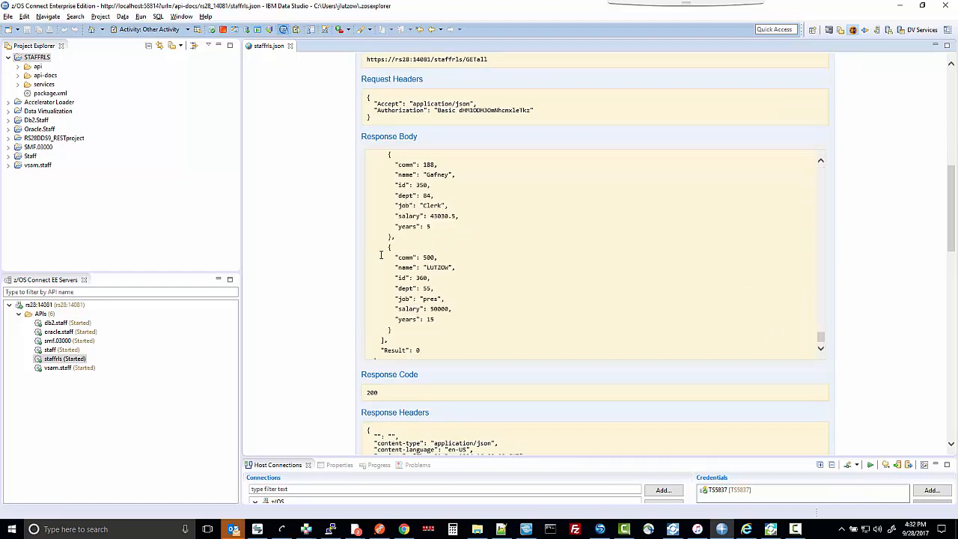
drag(381, 255, 504, 316)
click(566, 287)
scroll(955, 200, up, 10)
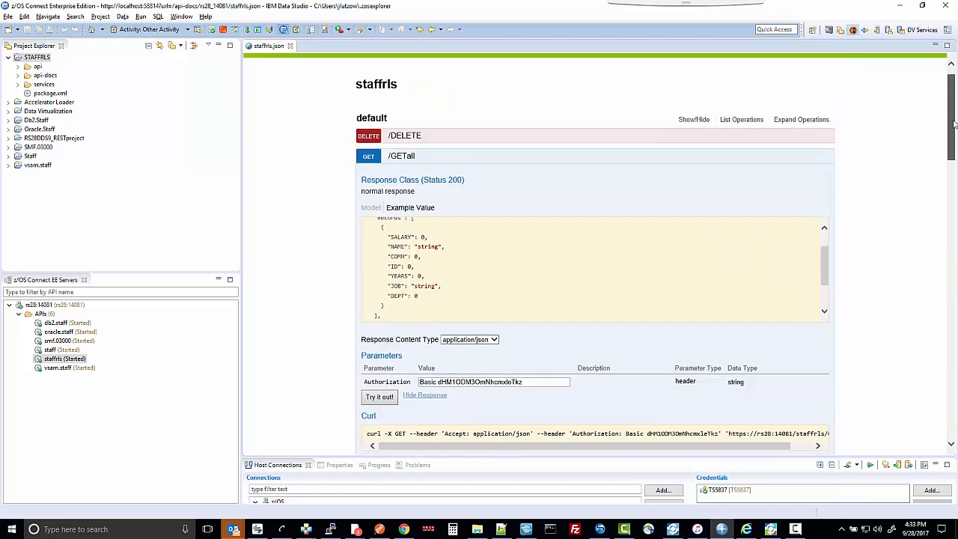
click(402, 157)
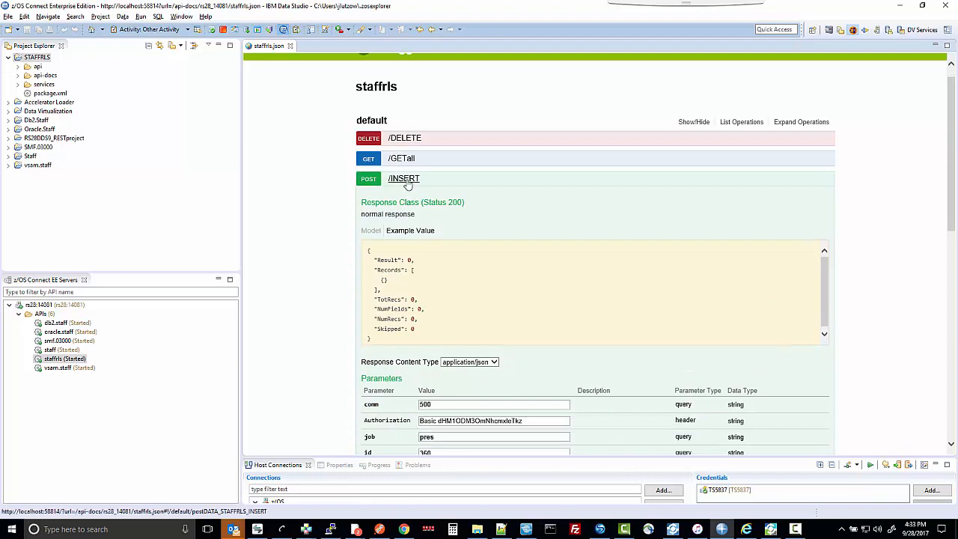
Run the UPDATE operation on the inserted record with comm 900, job CEO, salary 90000, dept 99 and years 25, and check the response
click(406, 181)
click(410, 218)
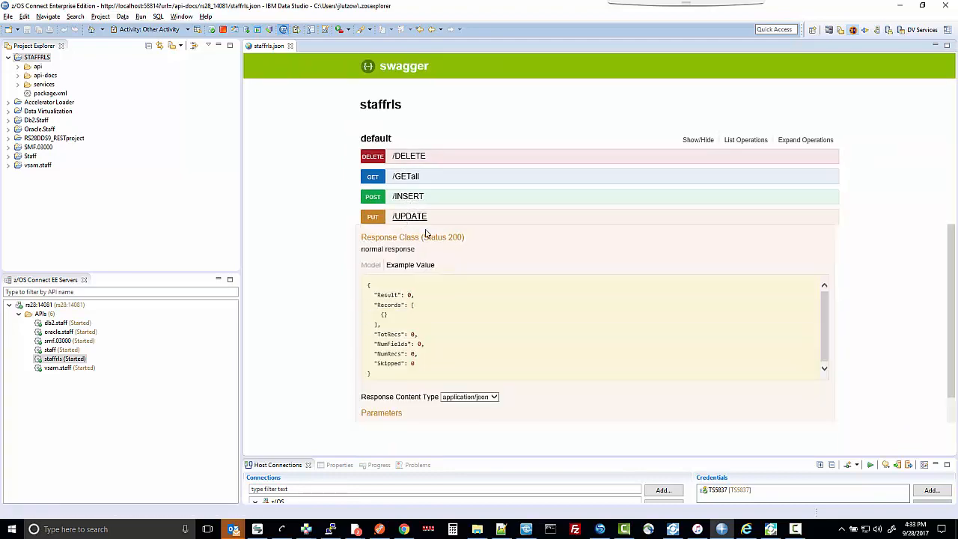
drag(946, 157, 951, 245)
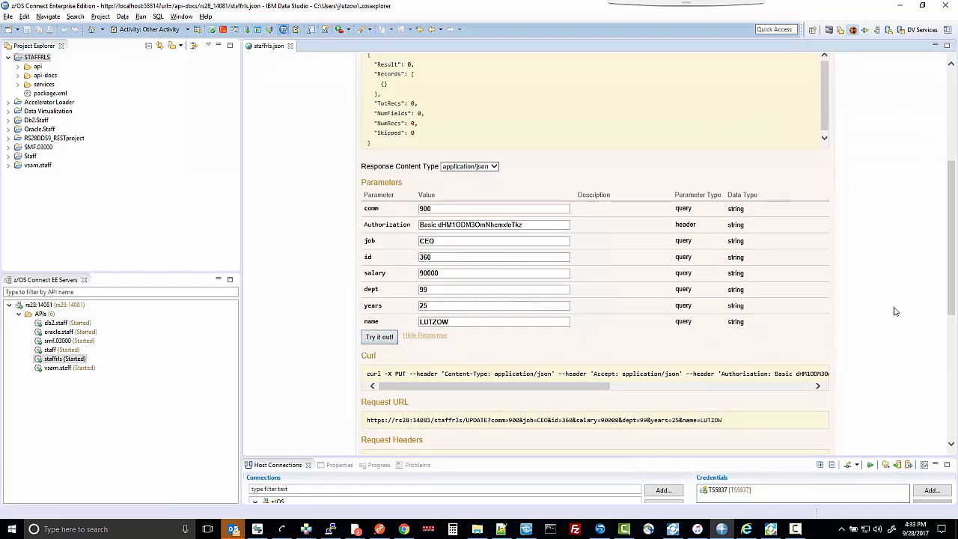
drag(946, 249, 929, 338)
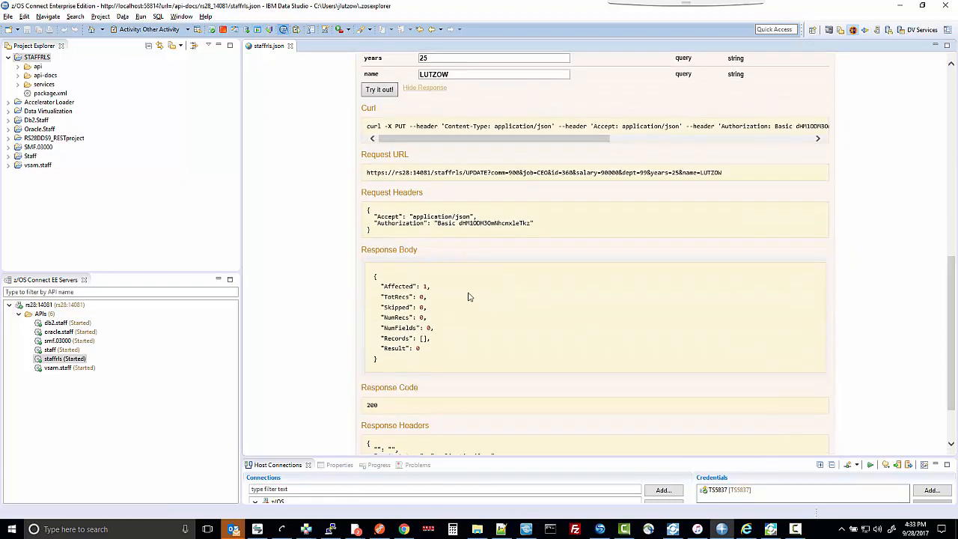
Rerun GETall and examine the updated salary and commission in the last staff record
drag(949, 285, 898, 125)
click(402, 162)
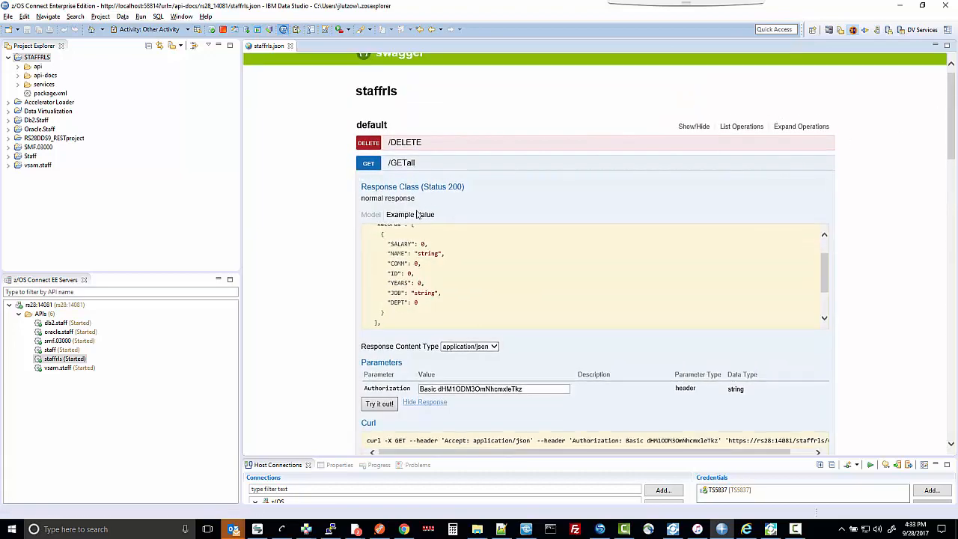
drag(948, 140, 951, 205)
click(380, 168)
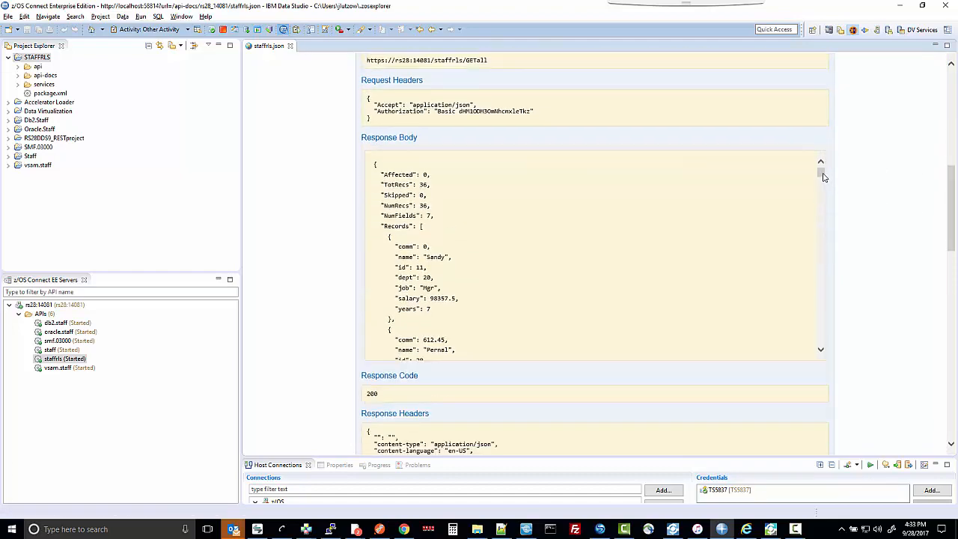
drag(822, 173, 821, 345)
drag(451, 299, 398, 299)
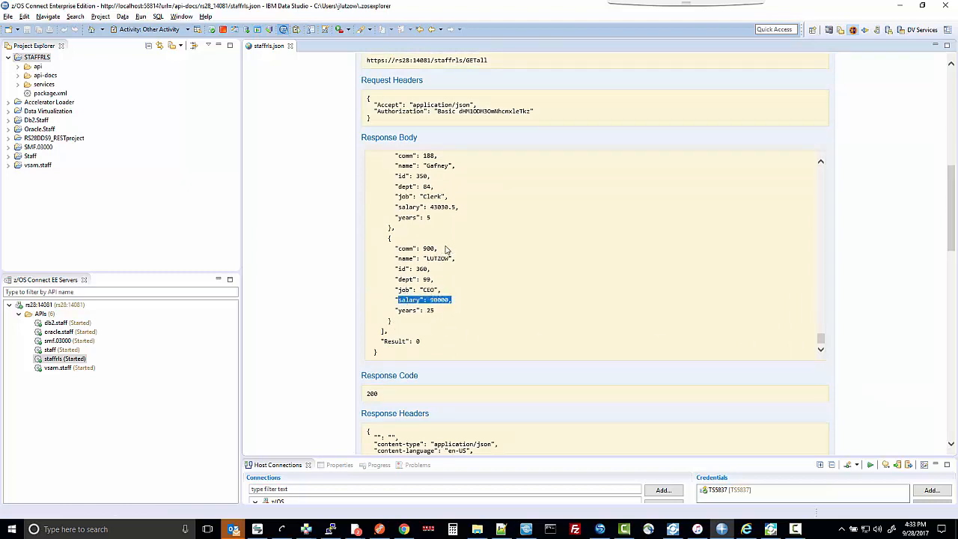
drag(444, 249, 419, 248)
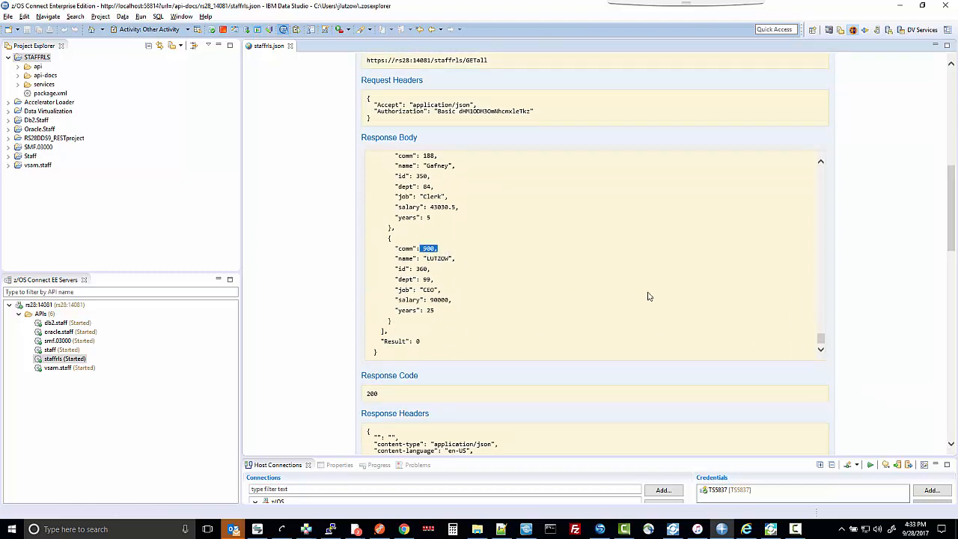
drag(948, 211, 944, 102)
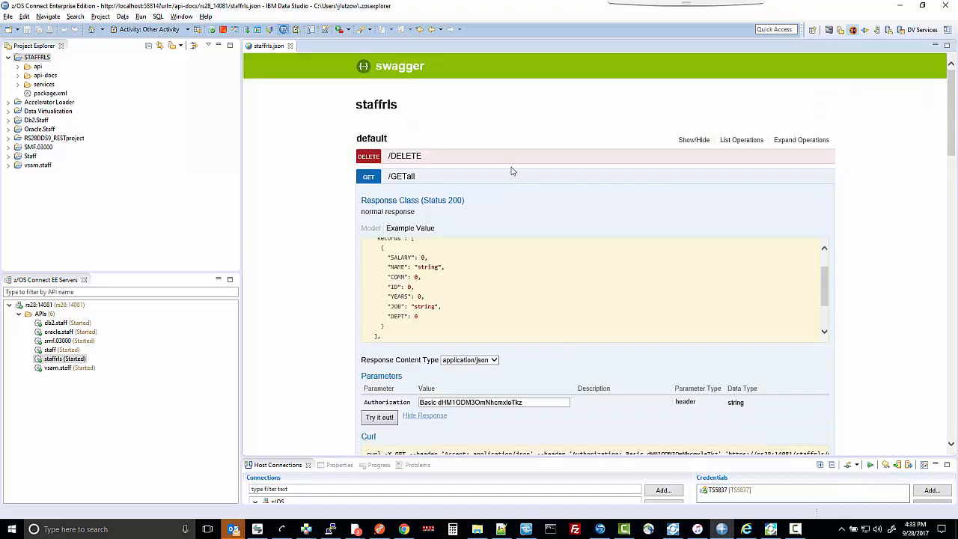
click(402, 176)
Run the DELETE operation with the inserted record's prefilled id and check the affected count in the response
click(398, 157)
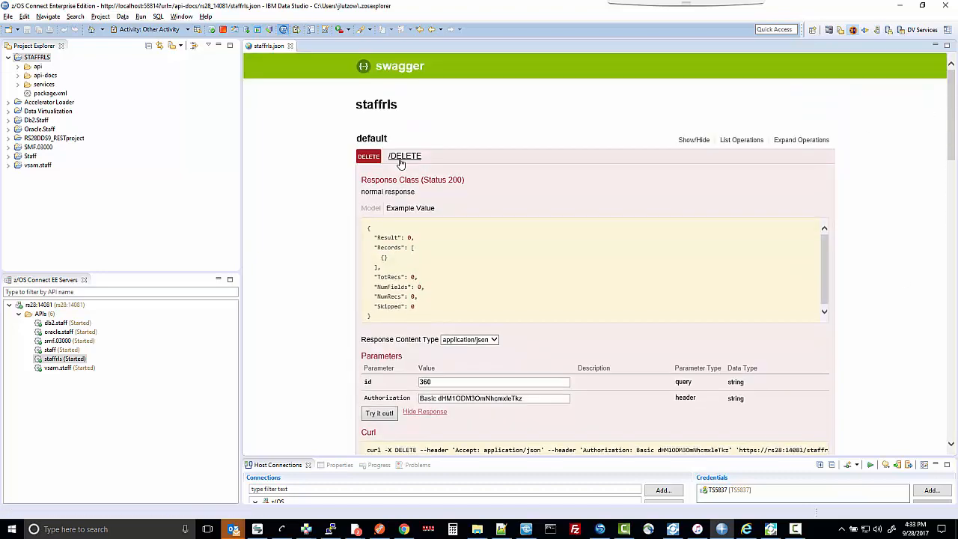
click(380, 413)
mouse_move(953, 138)
mouse_down()
mouse_move(953, 149)
mouse_move(954, 137)
mouse_up()
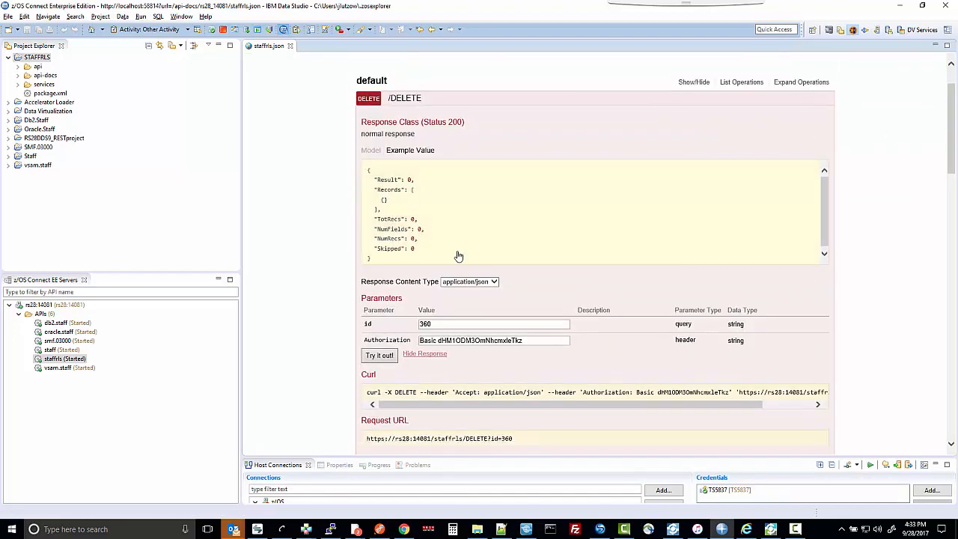
scroll(546, 259, down, 5)
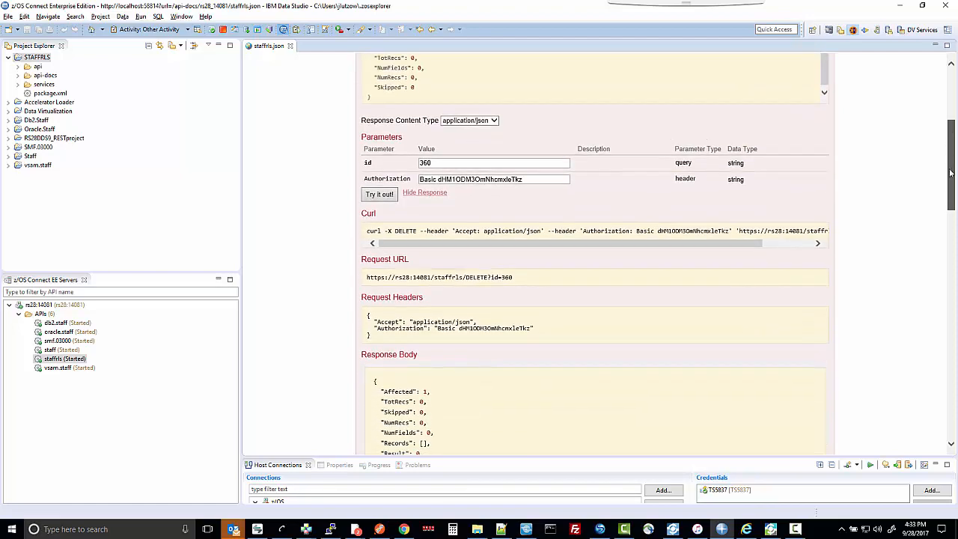
triple_click(445, 270)
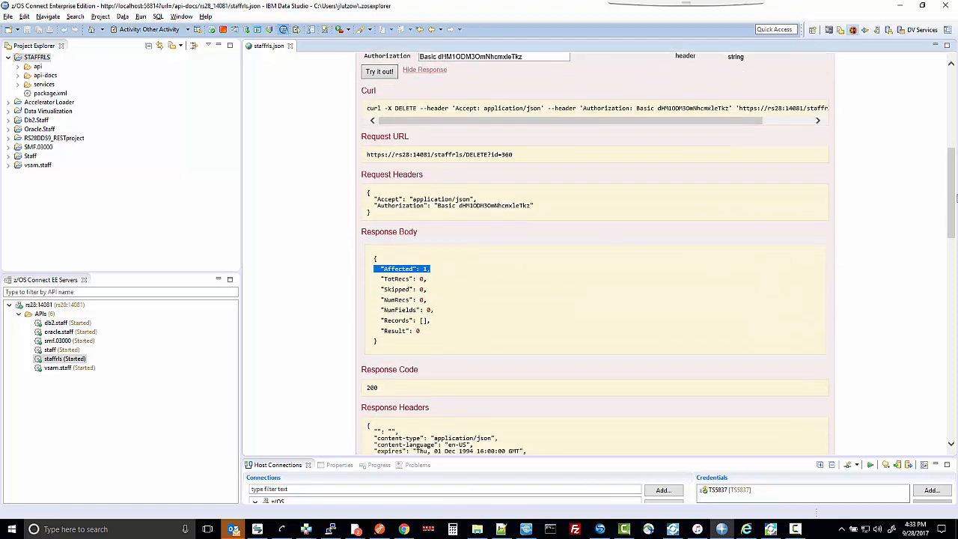
Rerun GETall after the deletion and examine the name and id of the last staff record in the response body
scroll(531, 241, down, 4)
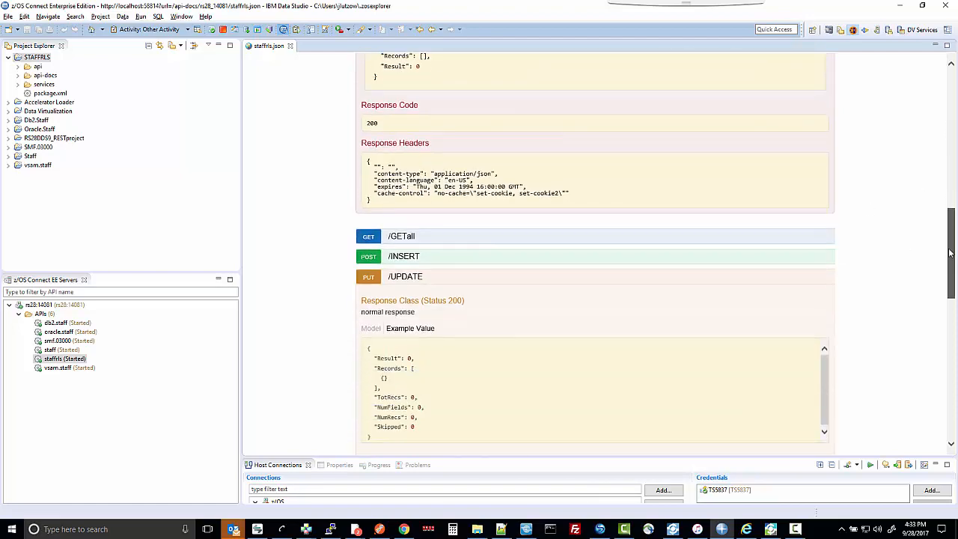
click(405, 222)
drag(950, 210, 951, 245)
click(384, 183)
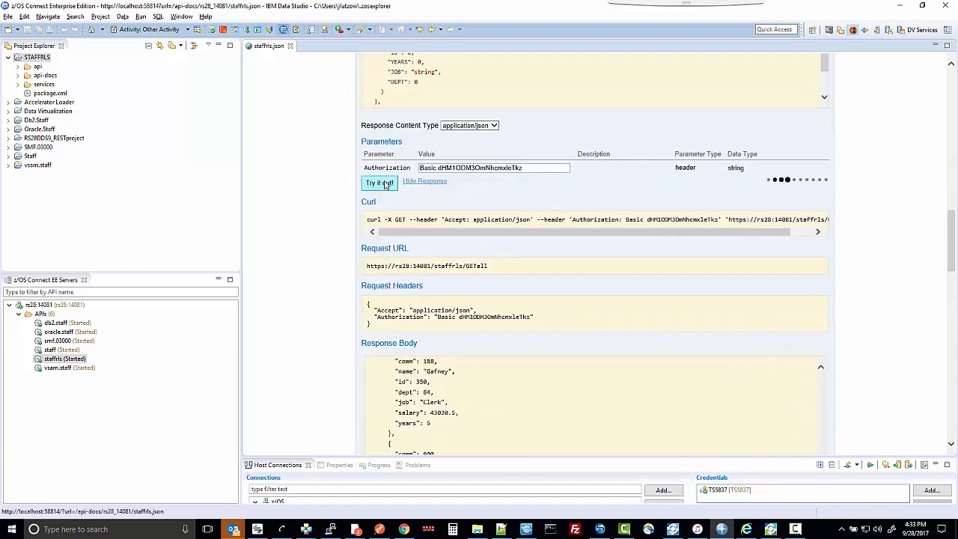
scroll(857, 196, down, 5)
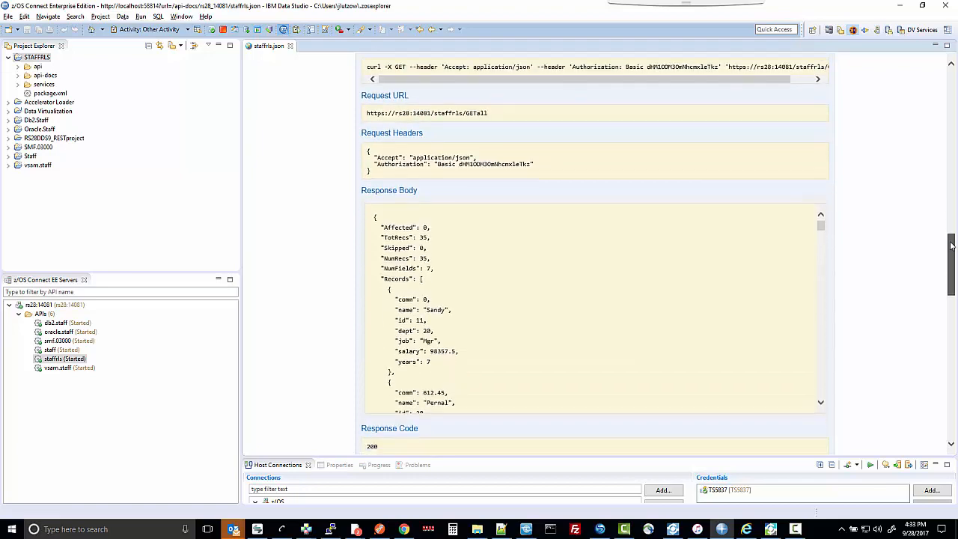
drag(824, 174, 796, 338)
drag(431, 267, 397, 257)
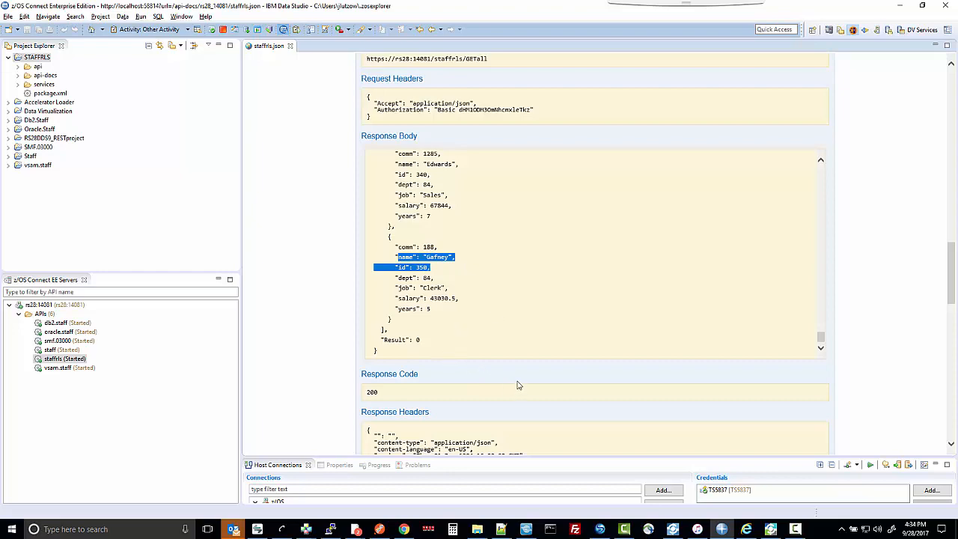
key(alt+Tab)
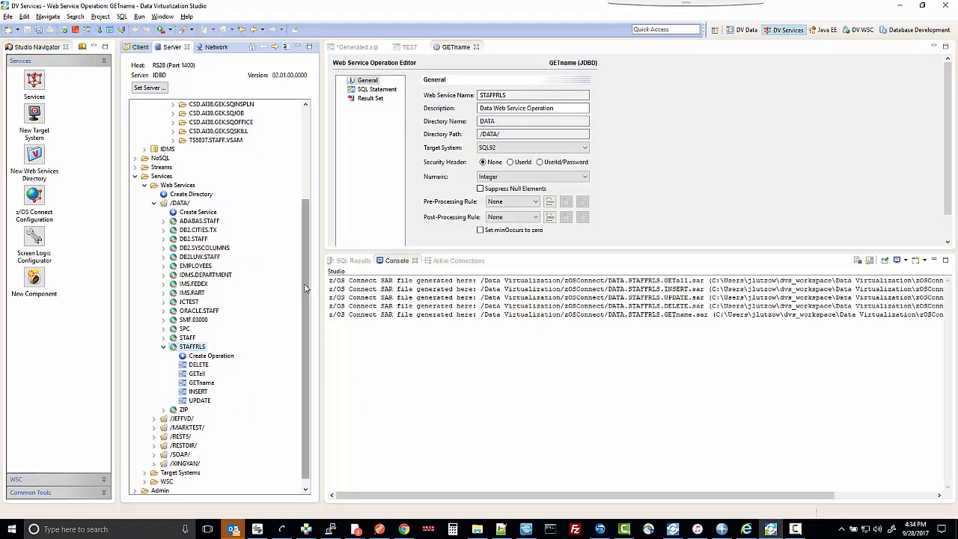
scroll(224, 228, up, 5)
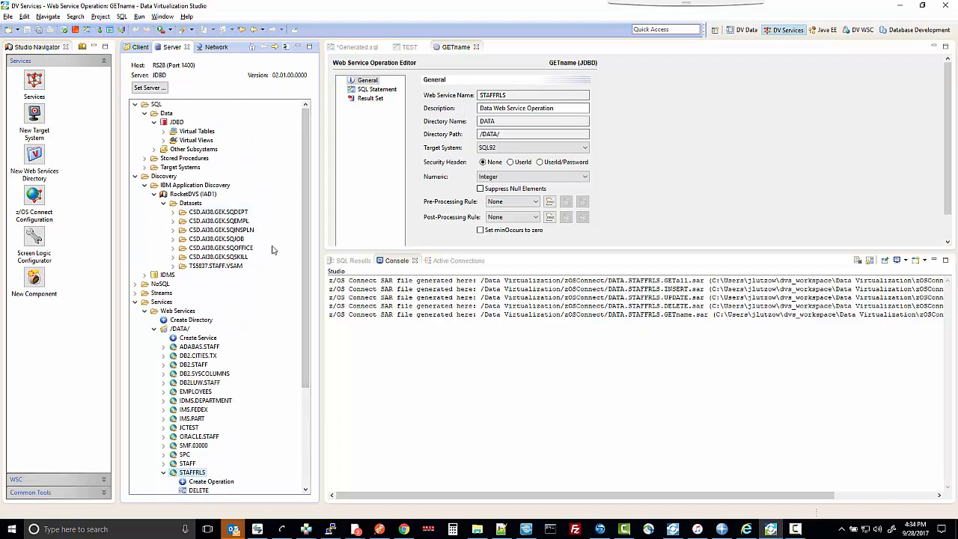
scroll(297, 278, down, 5)
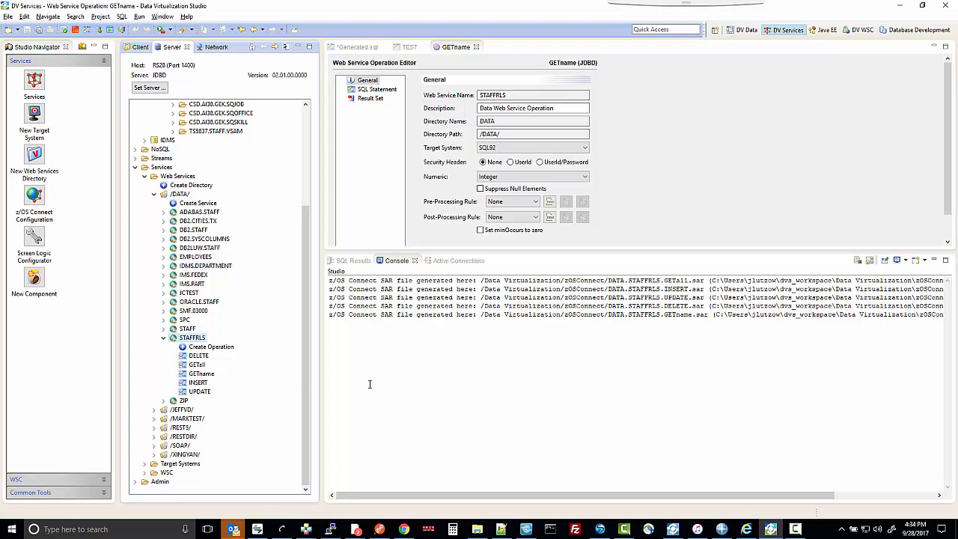
click(721, 529)
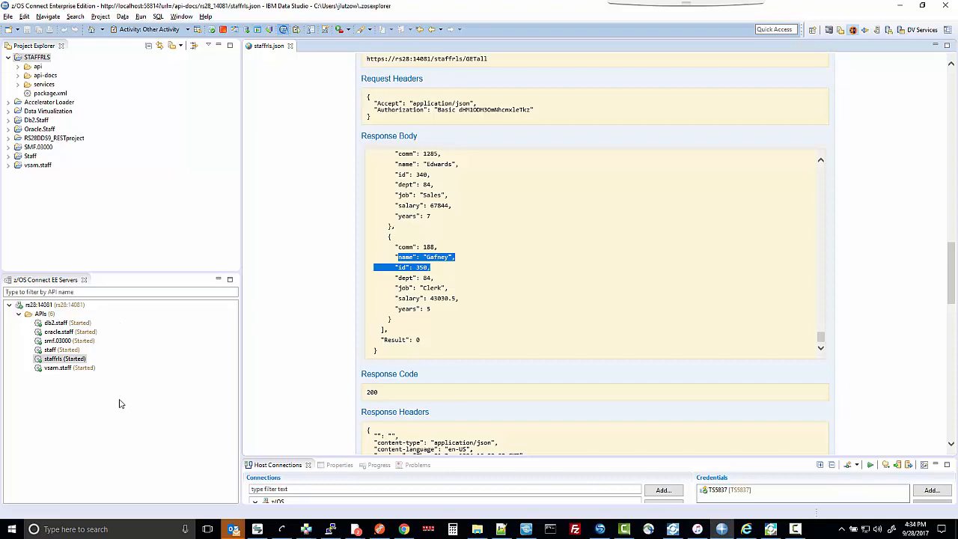
drag(951, 289, 931, 92)
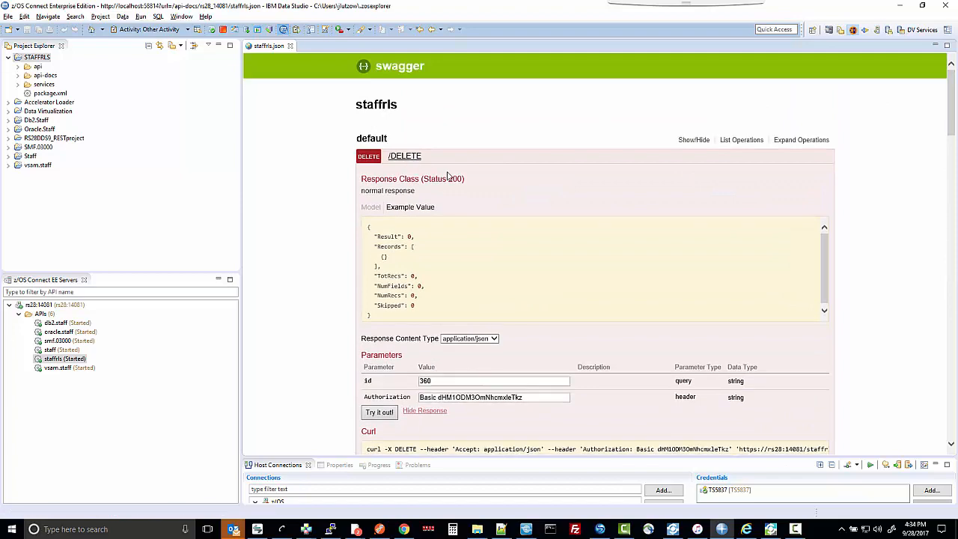